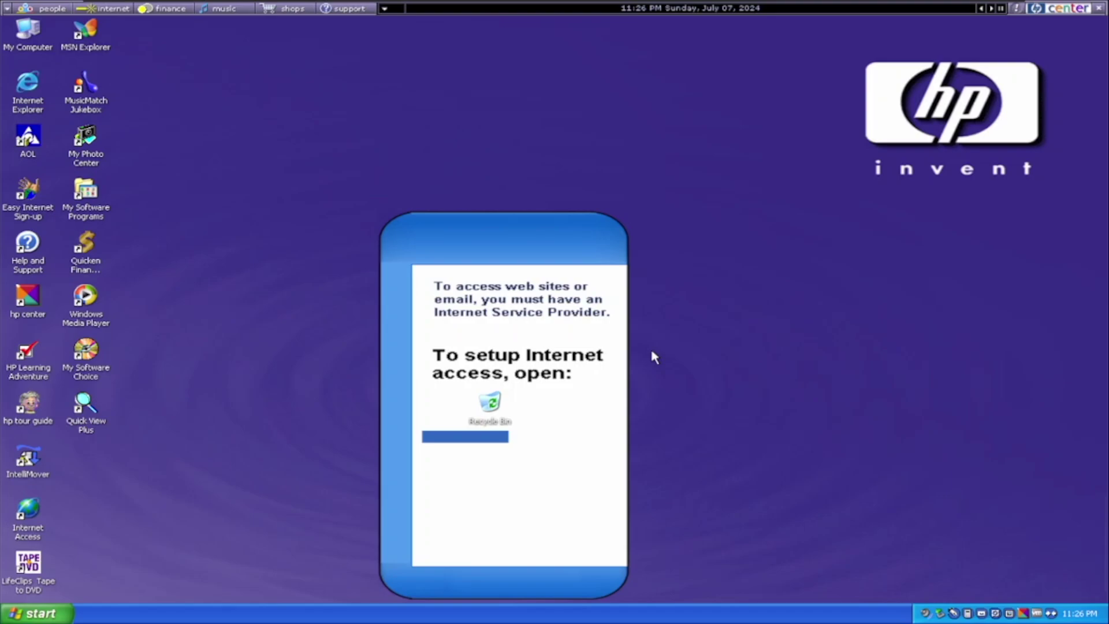
- View My Computer's system properties, then close them
right_click(32, 62)
right_click(23, 41)
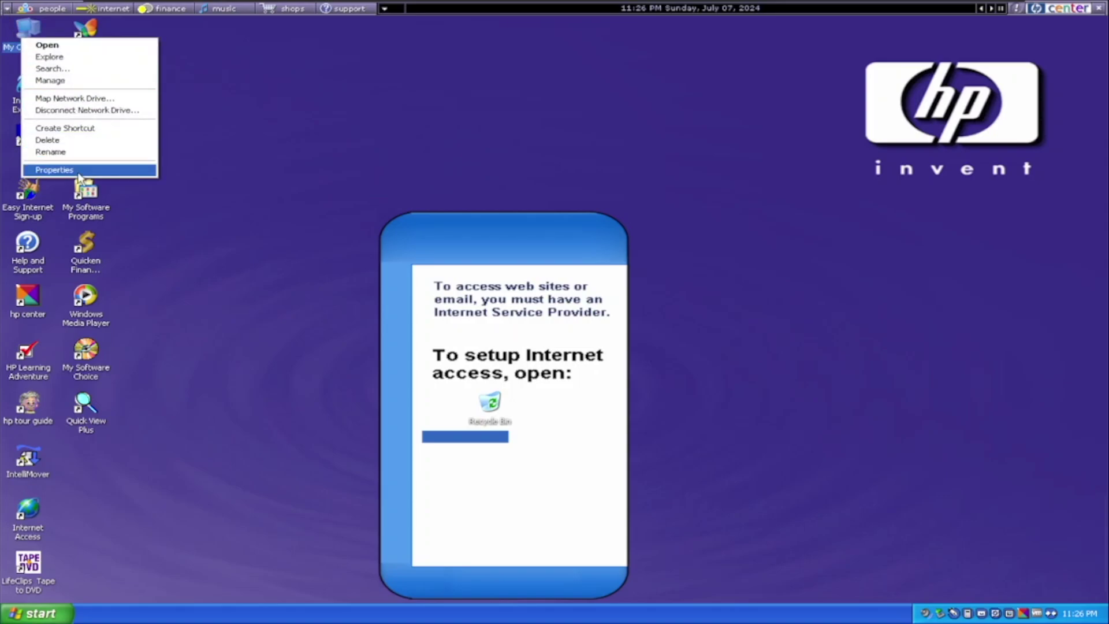
click(55, 170)
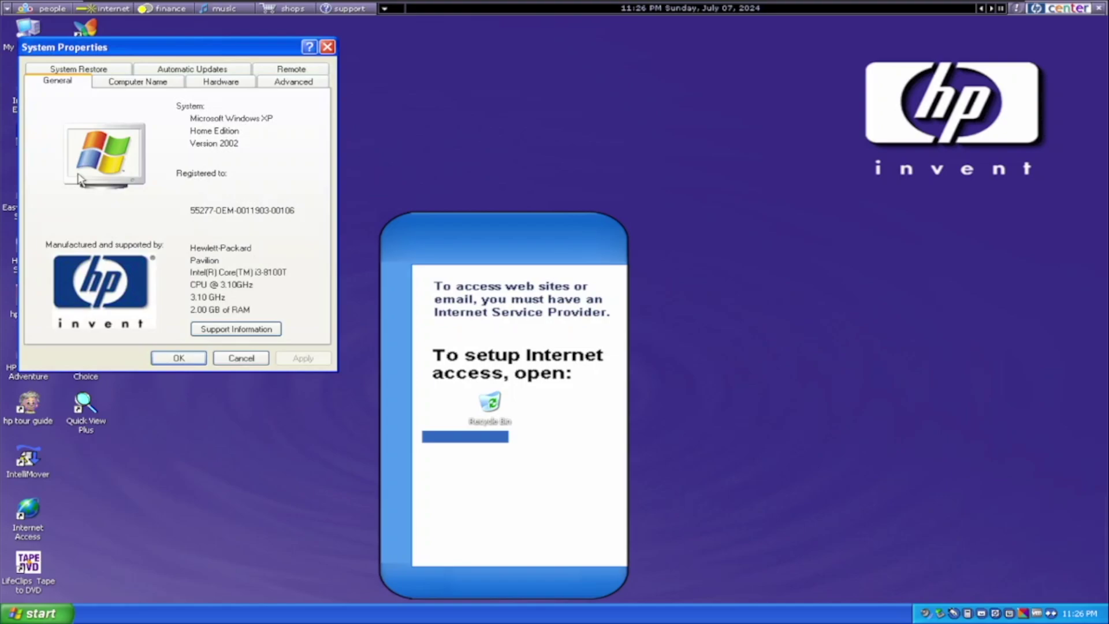
key(Escape)
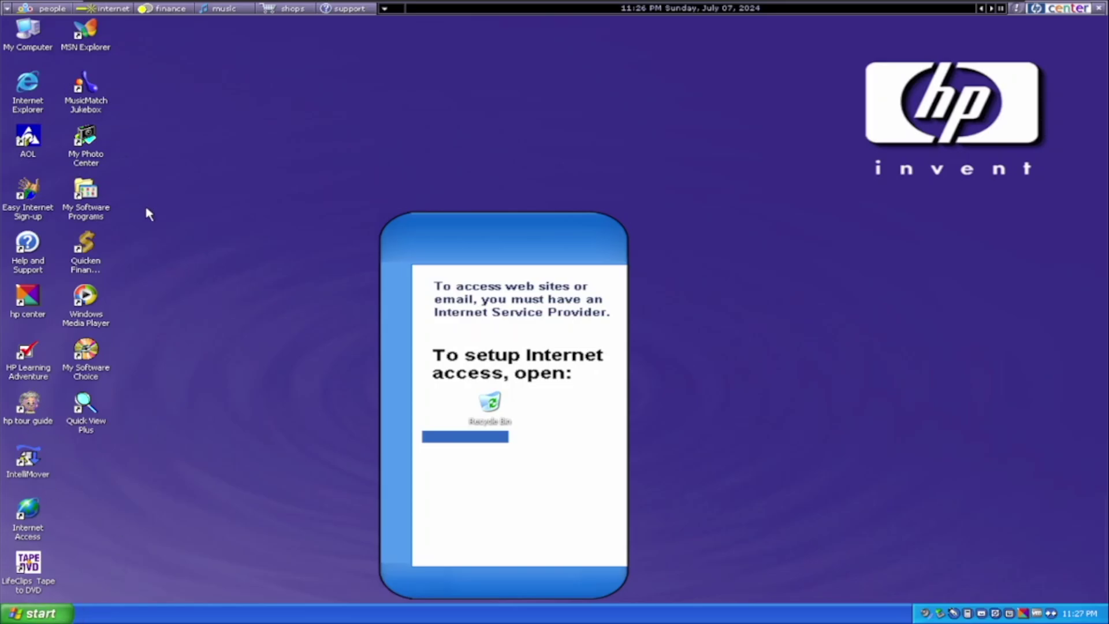
- Look through the My Software Programs folder and the Start menu's All Programs list
double_click(84, 200)
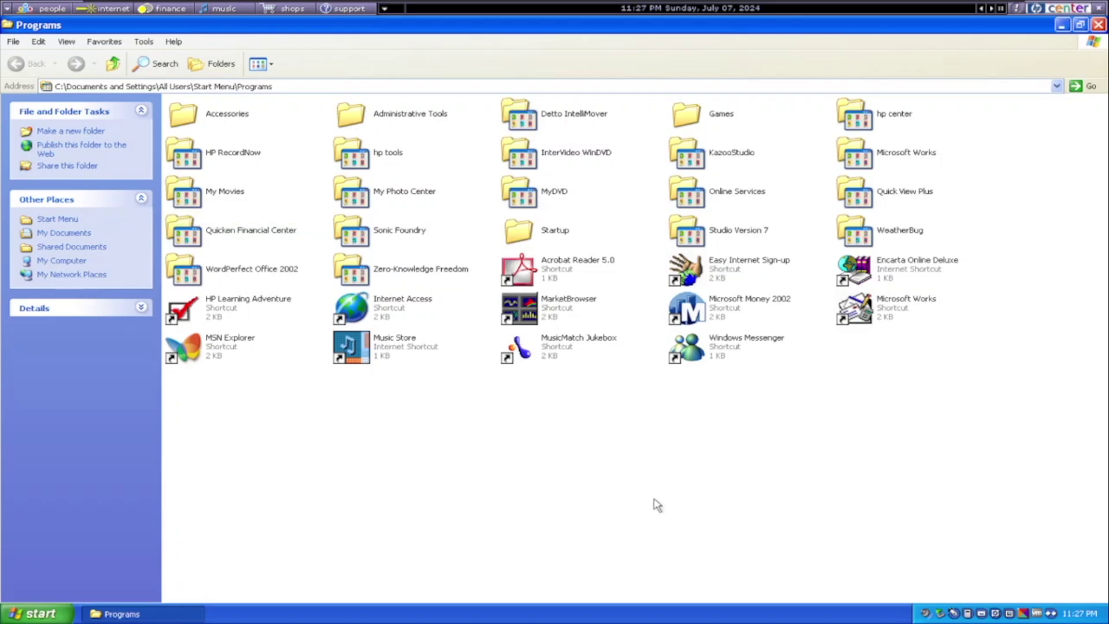
key(alt+F4)
key(super)
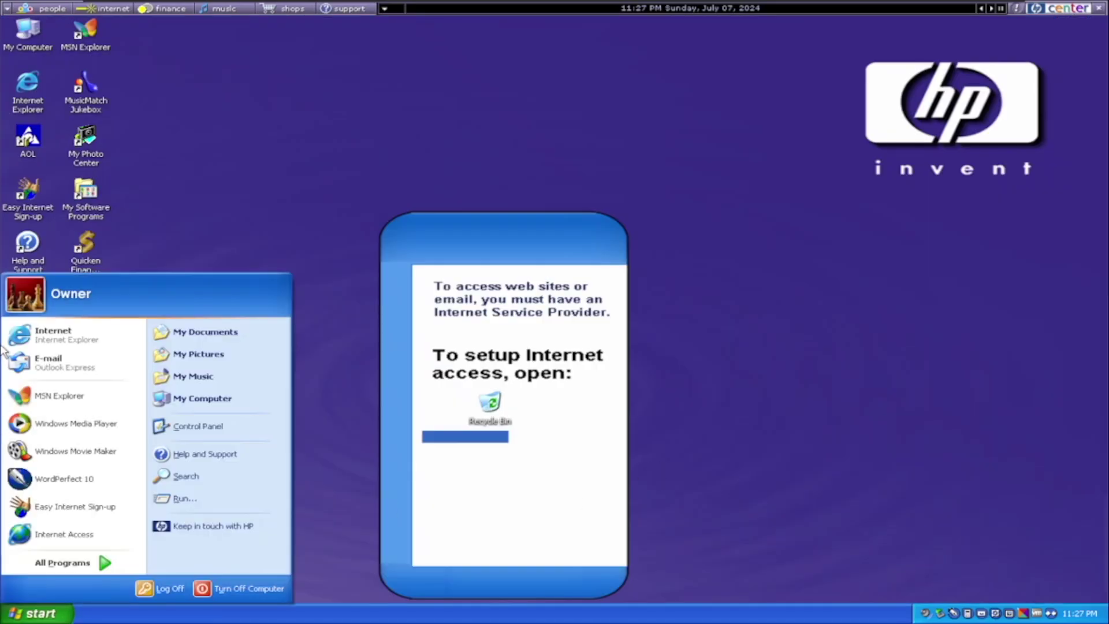
click(120, 564)
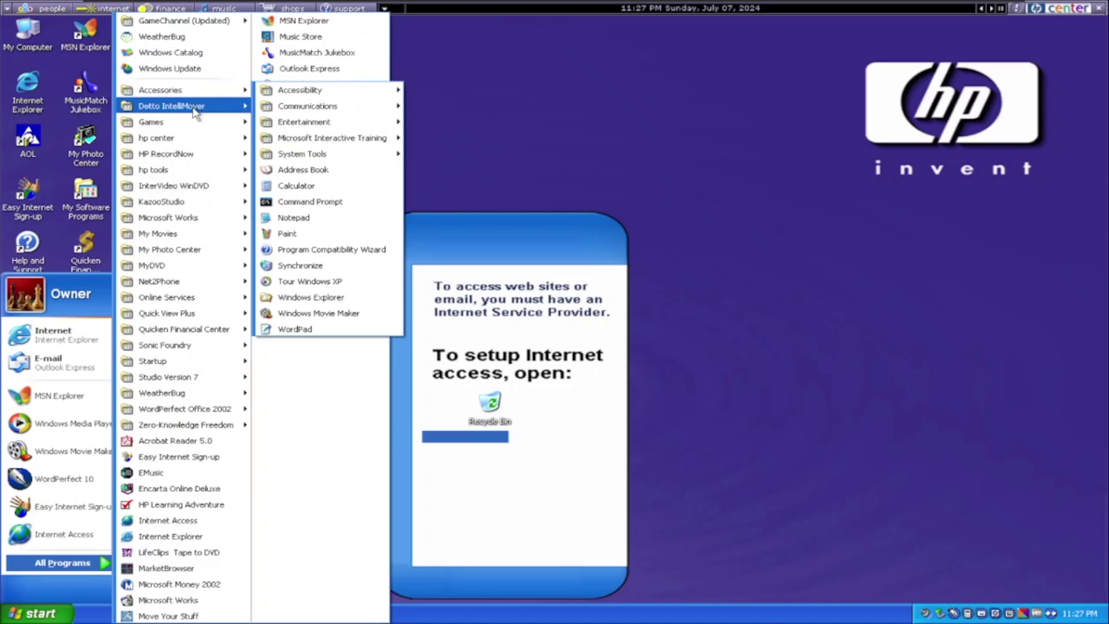
mouse_move(214, 159)
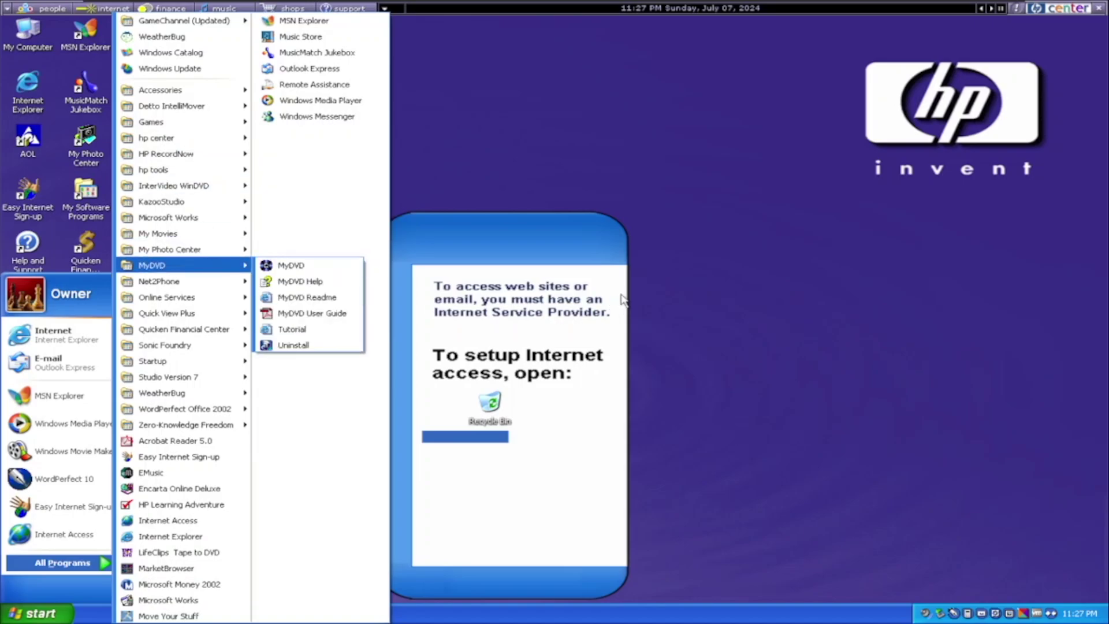
click(629, 297)
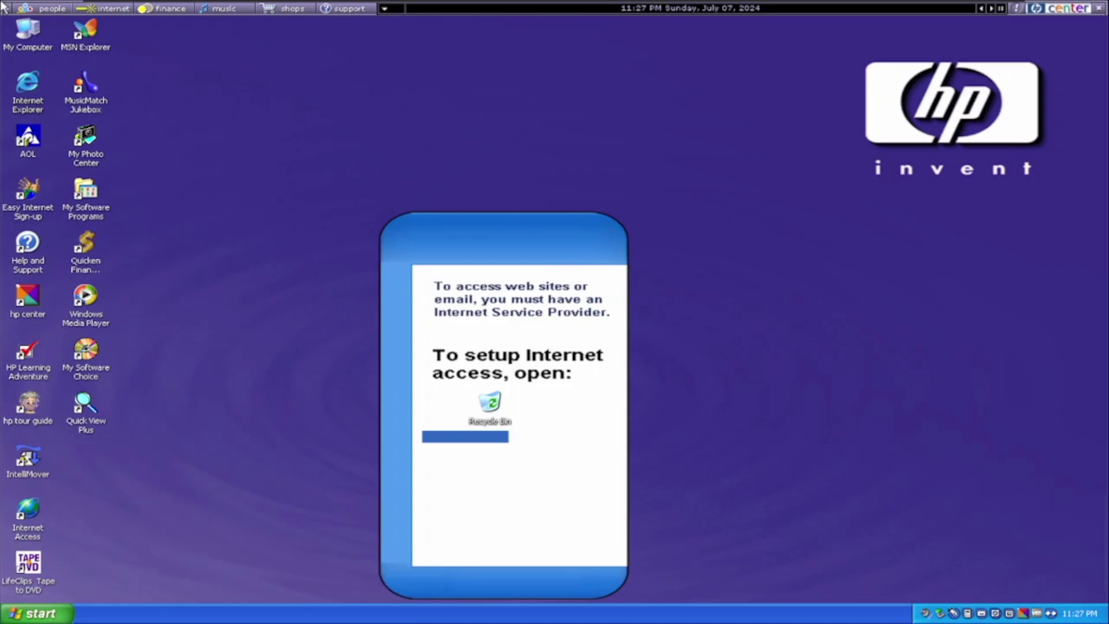
- Launch the xpsp2 self-extracting package from Owner's Documents and minimize the window
double_click(31, 39)
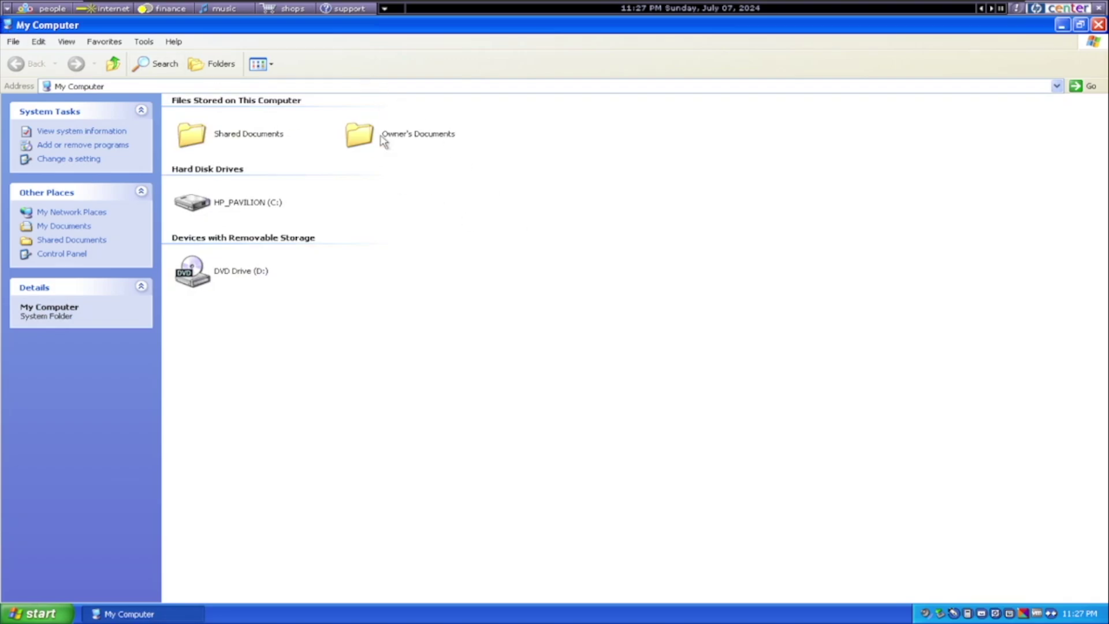
double_click(382, 142)
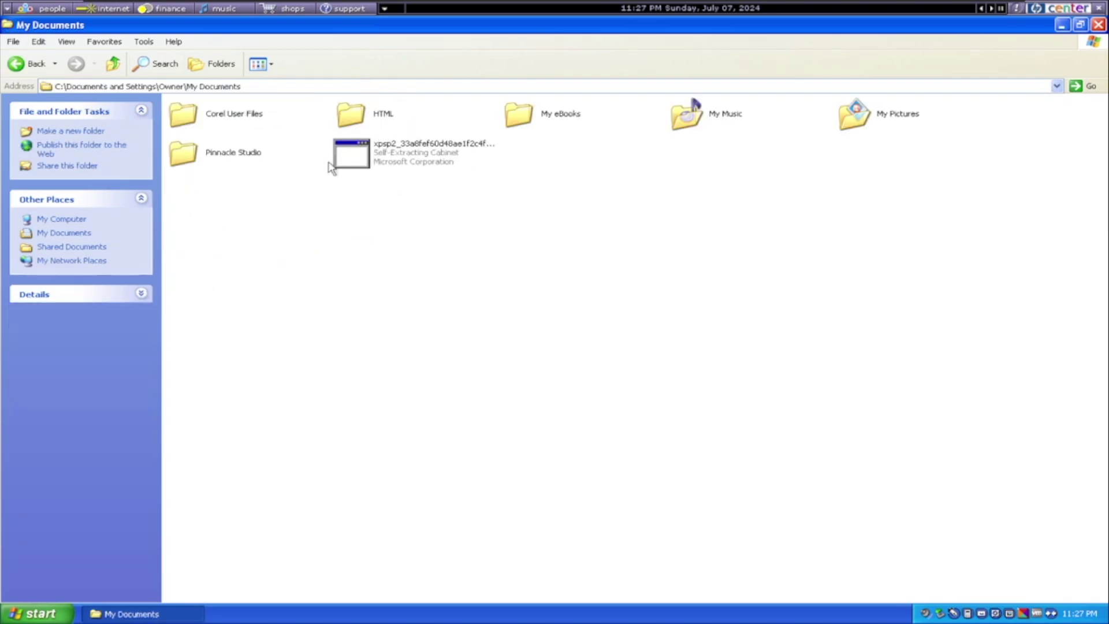
double_click(341, 165)
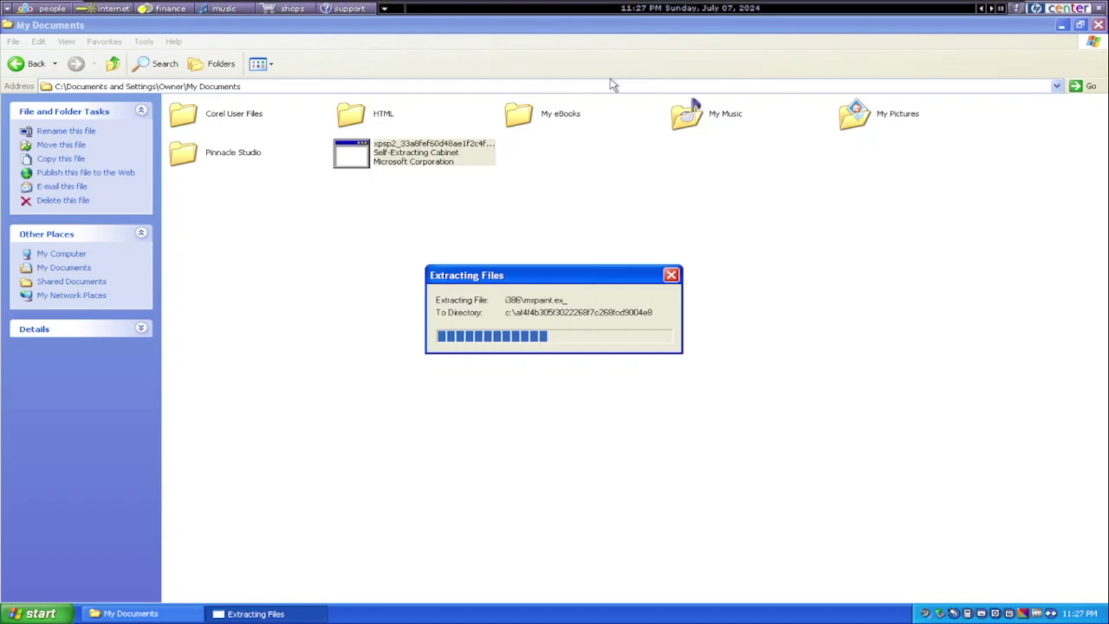
click(1064, 24)
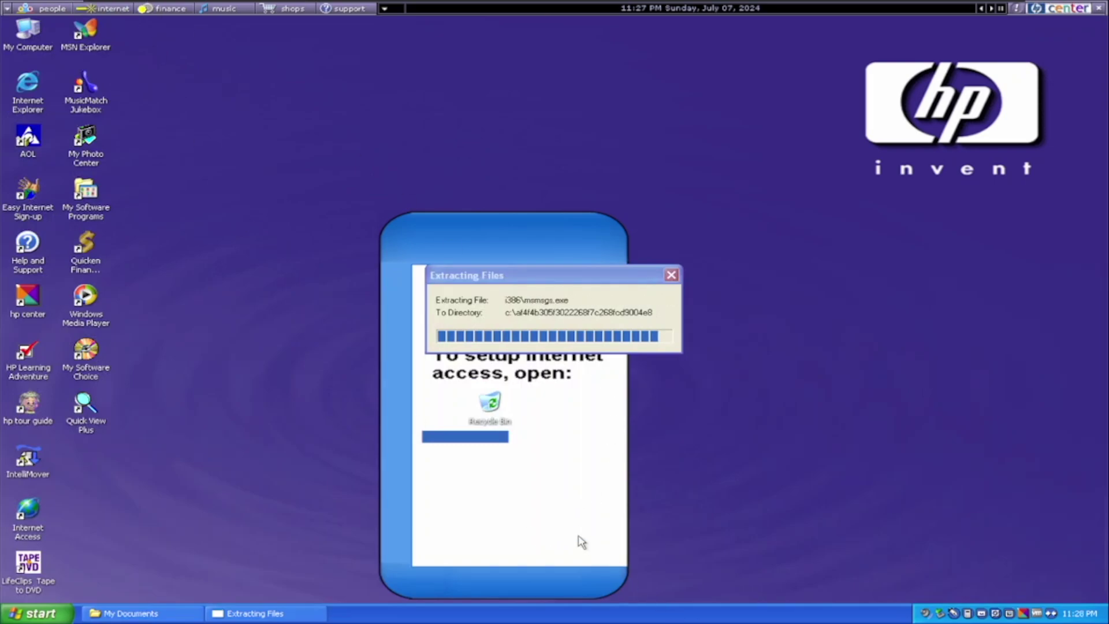
- In Display Properties, keep Modified Theme and pick HPi1-1024 with Position set to Stretch
right_click(566, 517)
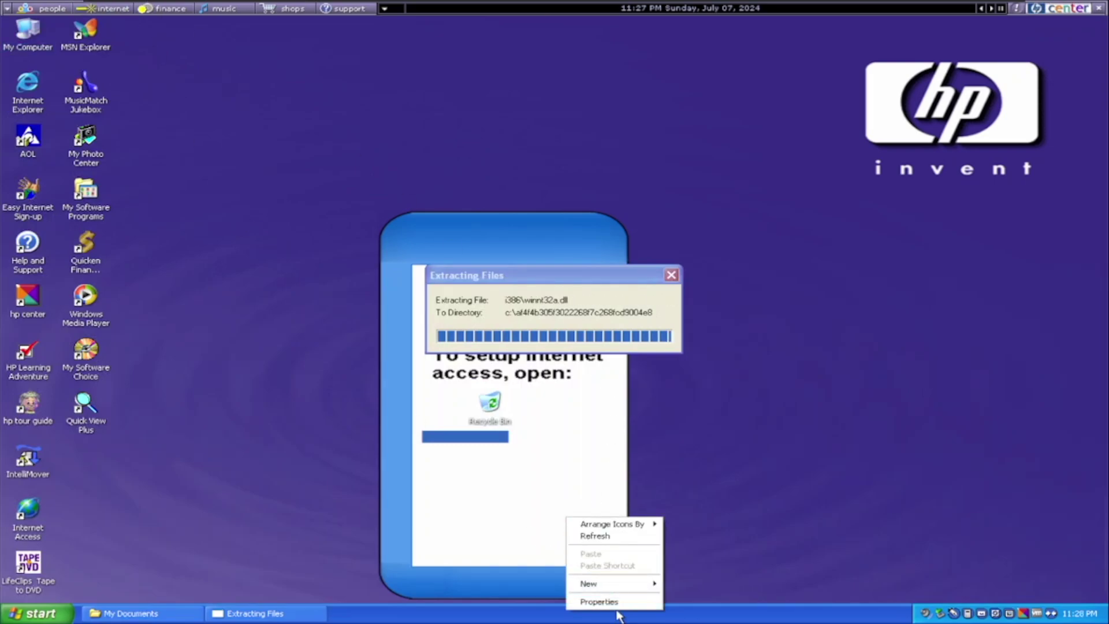
click(619, 602)
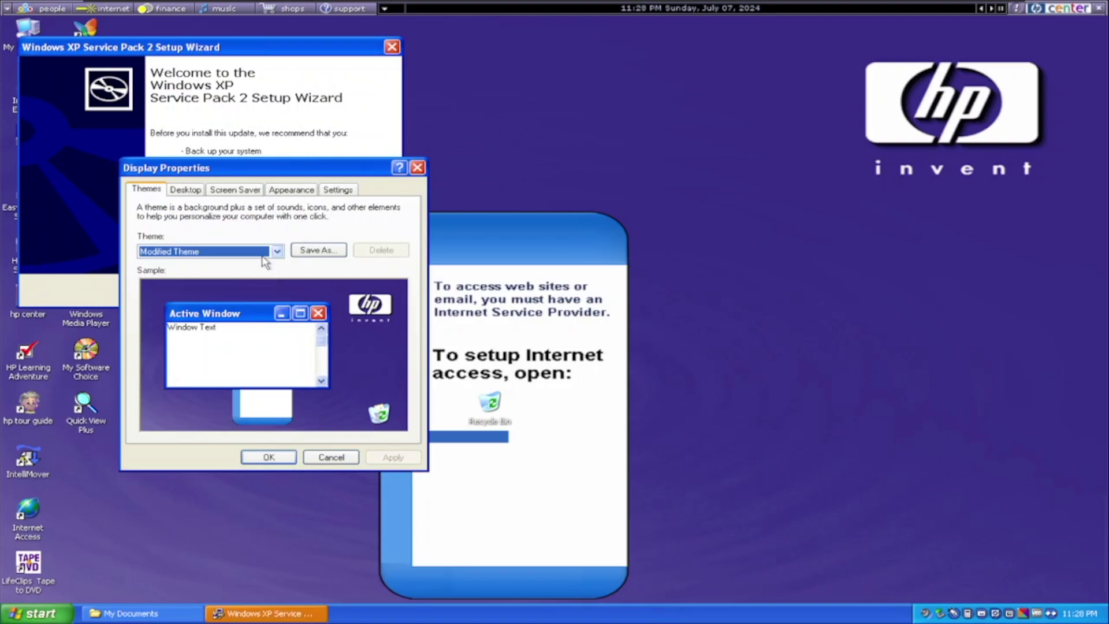
click(269, 254)
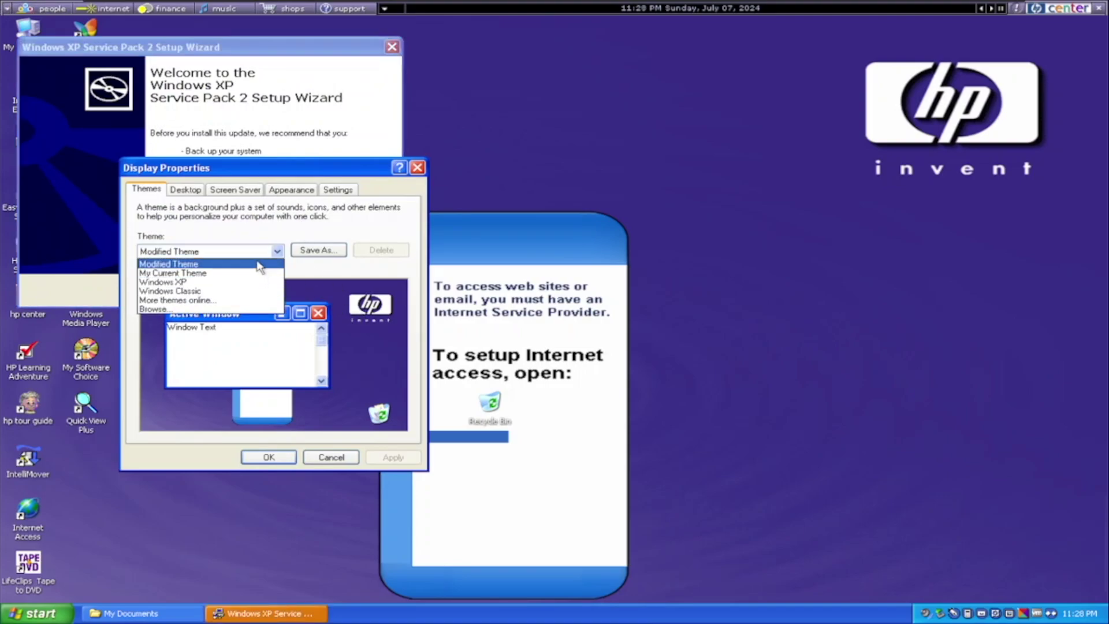
click(258, 264)
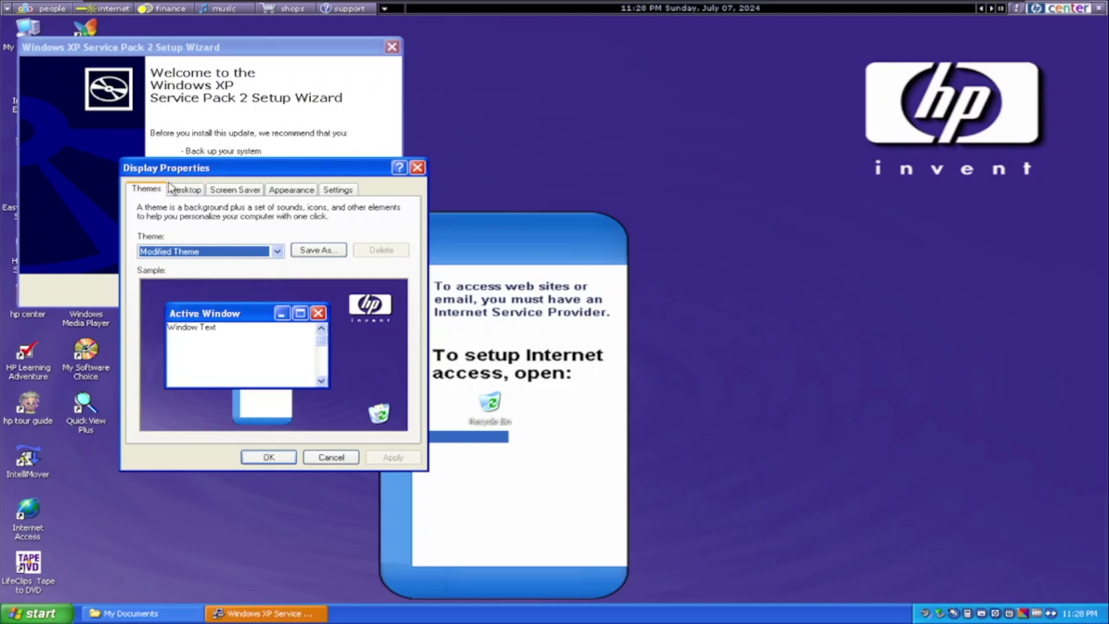
click(172, 188)
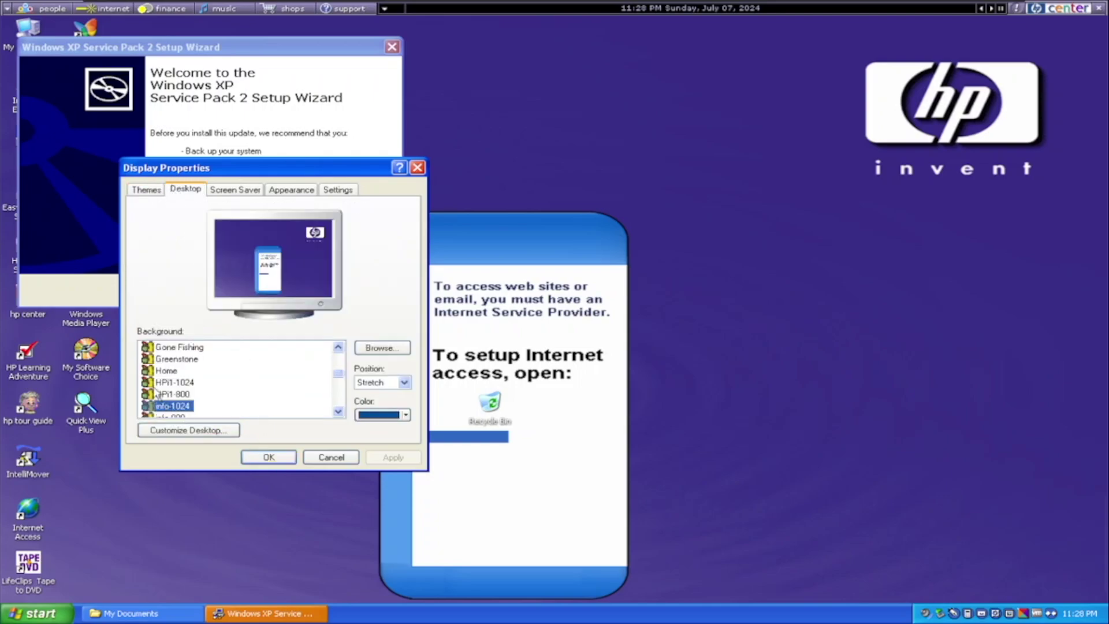
click(160, 383)
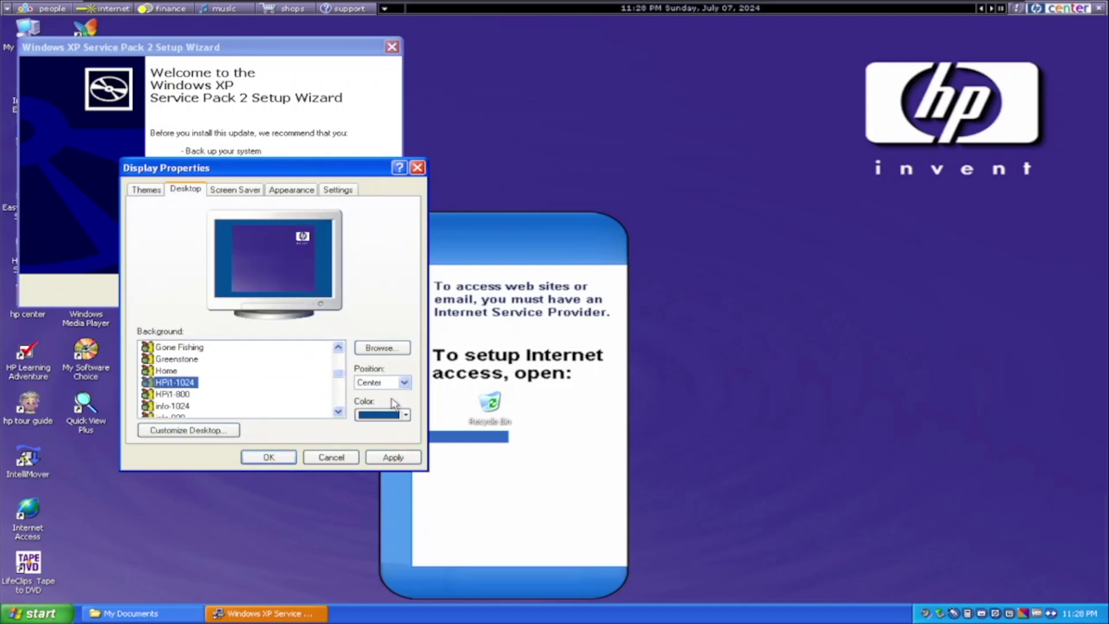
click(383, 383)
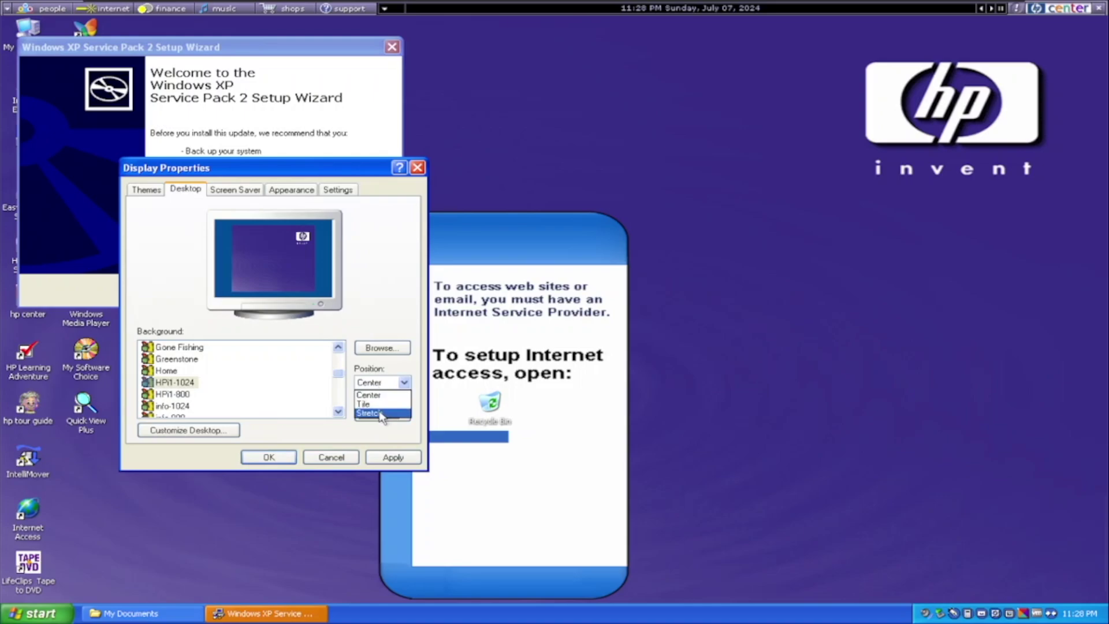
click(381, 414)
- Apply the wallpaper, then accept the Service Pack 2 licence with I Agree and start installing
key(Return)
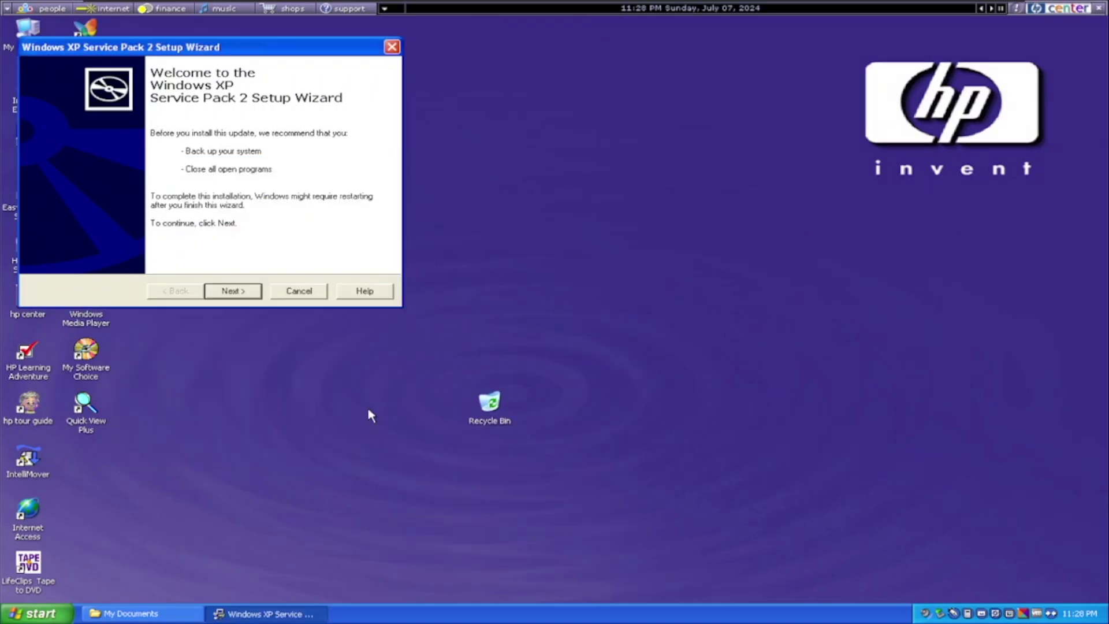
click(215, 293)
click(237, 250)
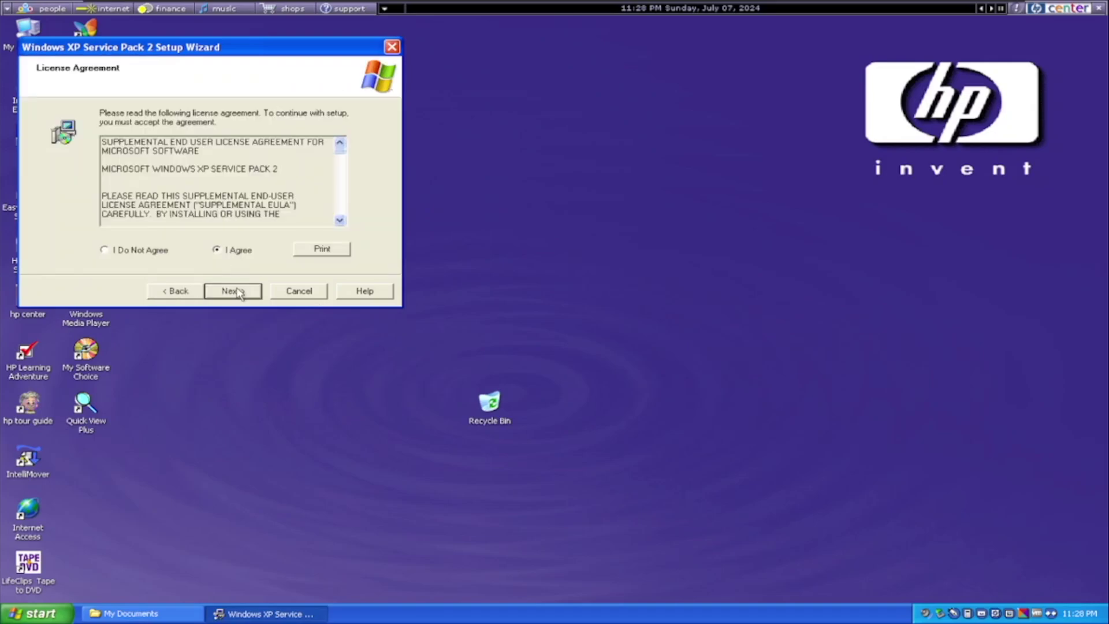
click(239, 293)
click(238, 294)
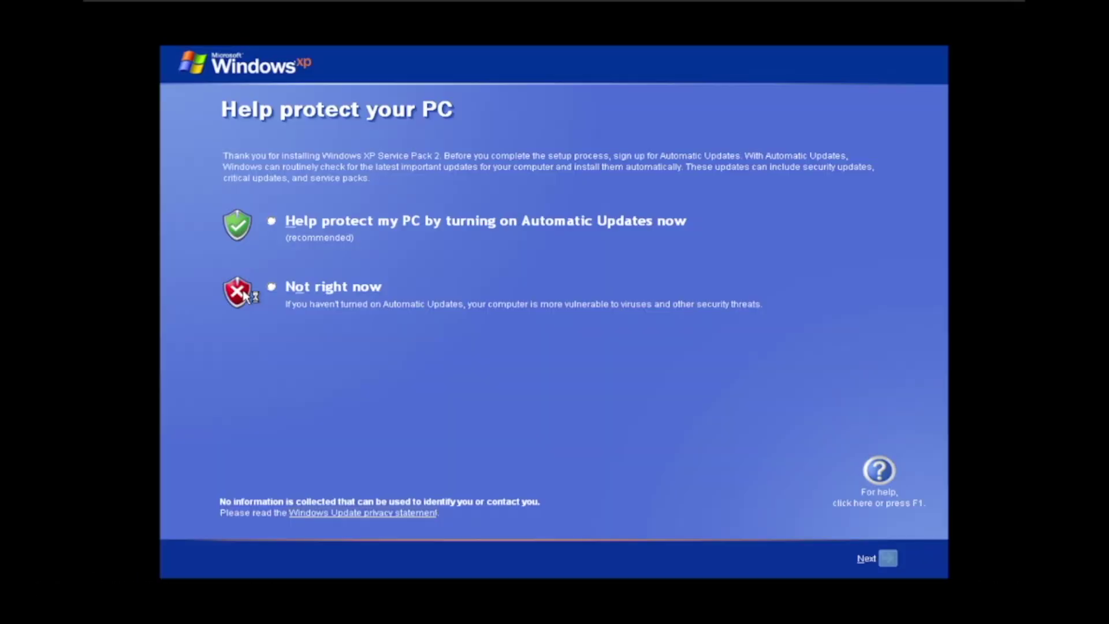
- Skip the Automatic Updates page and open My Computer's System Properties to confirm Service Pack 2
click(884, 561)
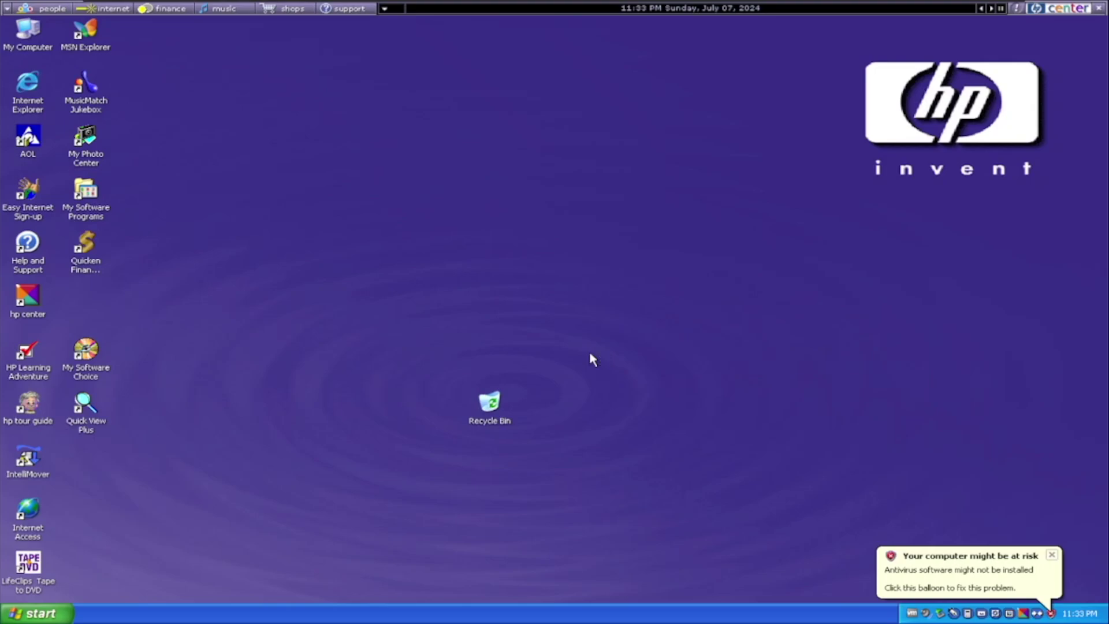
right_click(38, 37)
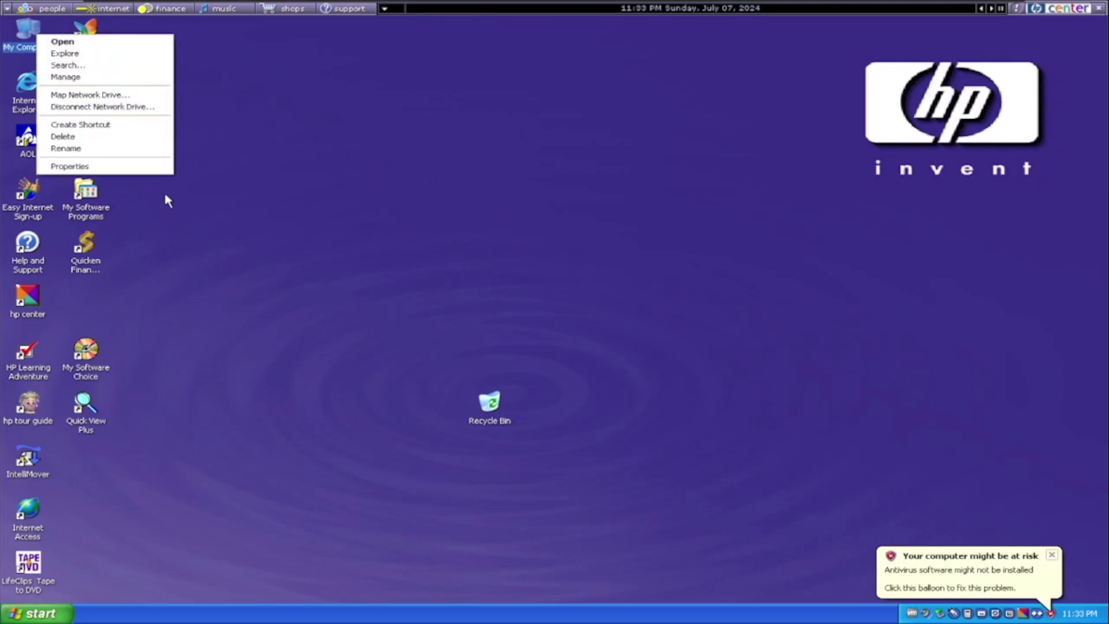
click(128, 166)
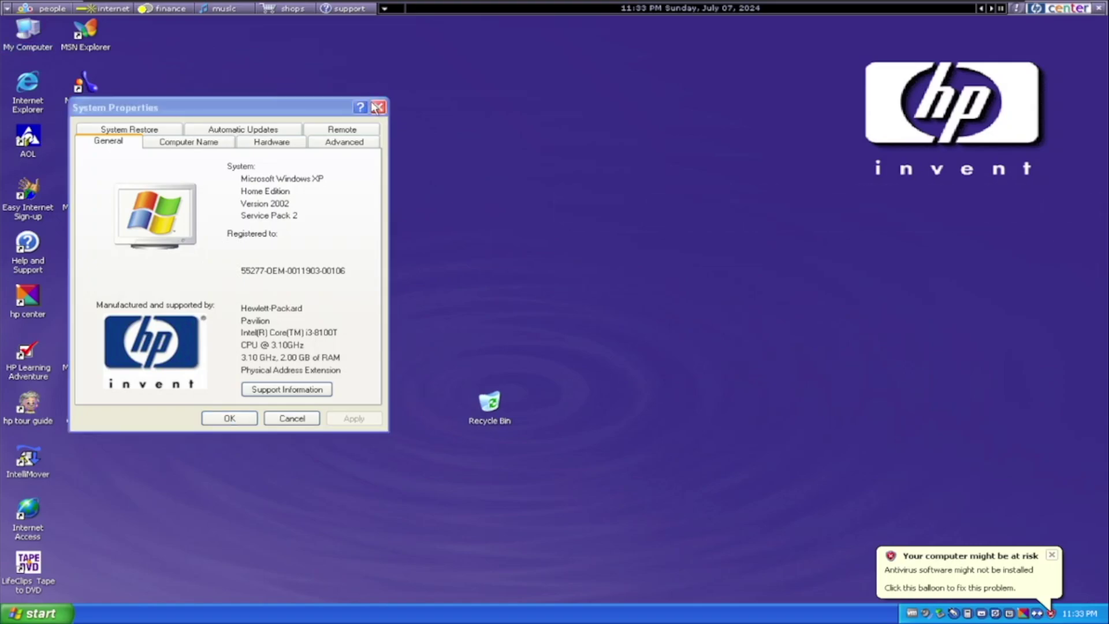
- Close System Properties and load the Vista installation disc image into the VM's DVD drive
click(377, 108)
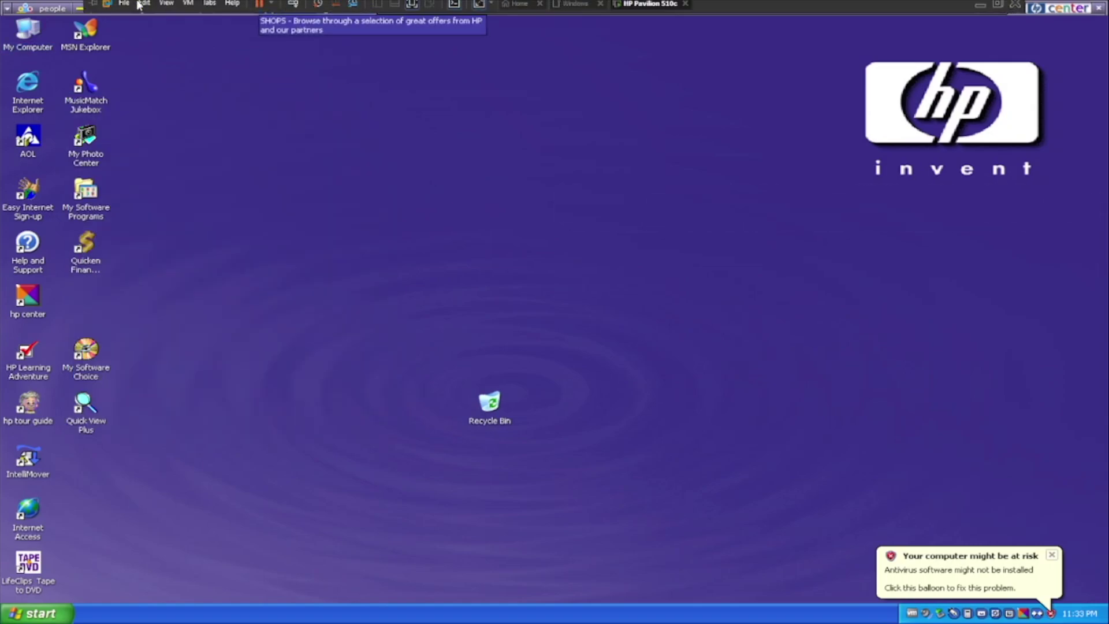
click(188, 7)
mouse_move(260, 35)
mouse_move(404, 34)
click(577, 47)
click(702, 237)
click(710, 278)
key(Return)
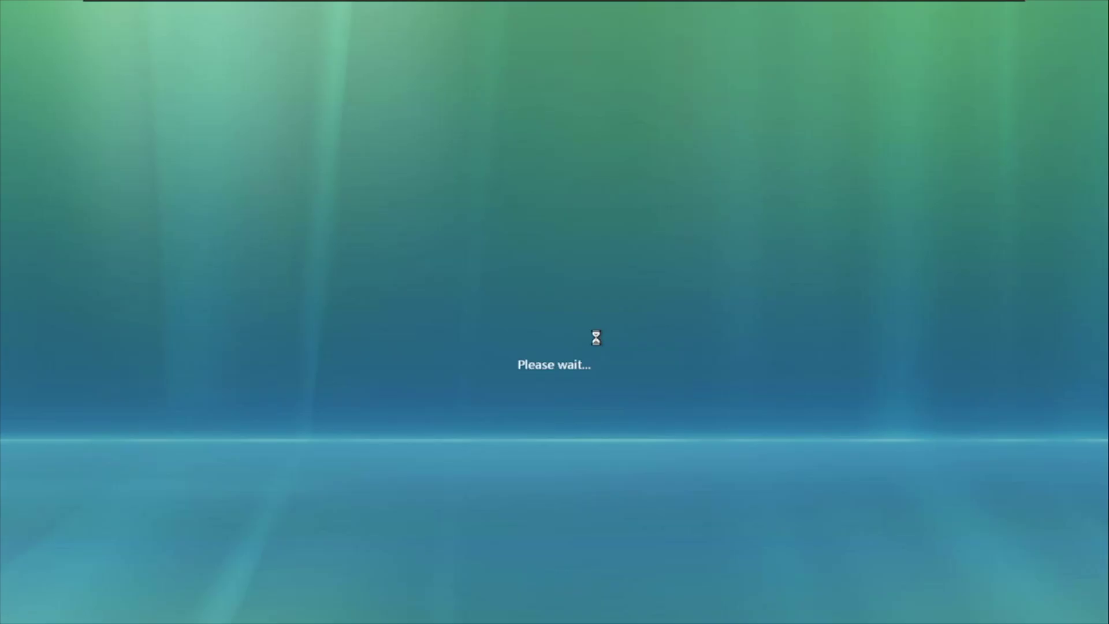
- Skip the product key and auto-activation, choose Home Premium, and pick Upgrade past the compatibility report
click(349, 362)
click(754, 432)
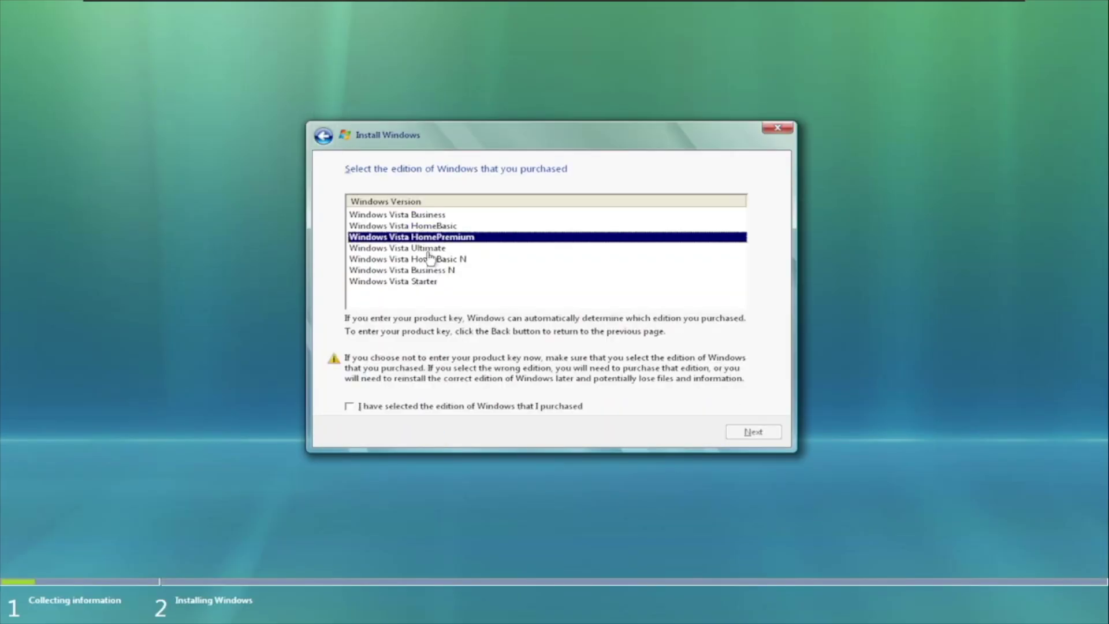
click(349, 406)
click(748, 432)
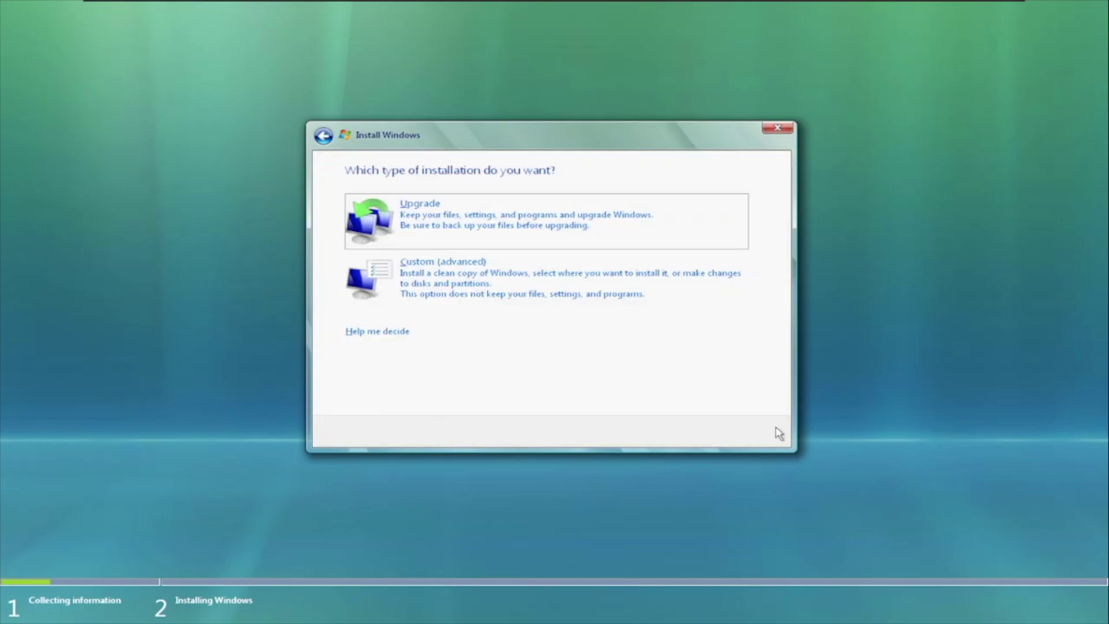
click(520, 219)
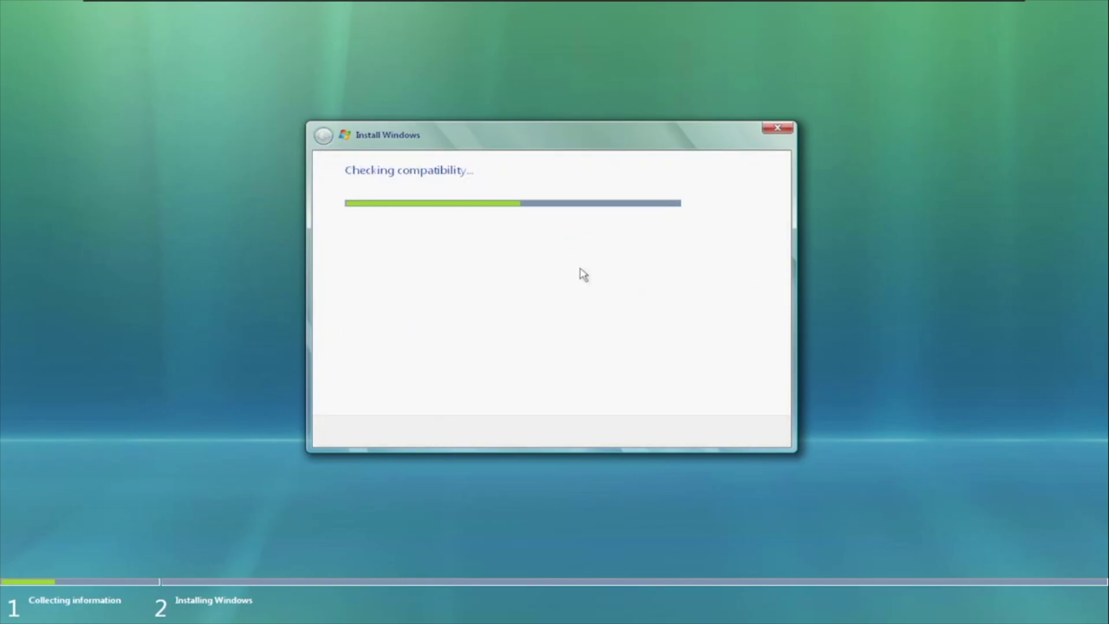
click(754, 433)
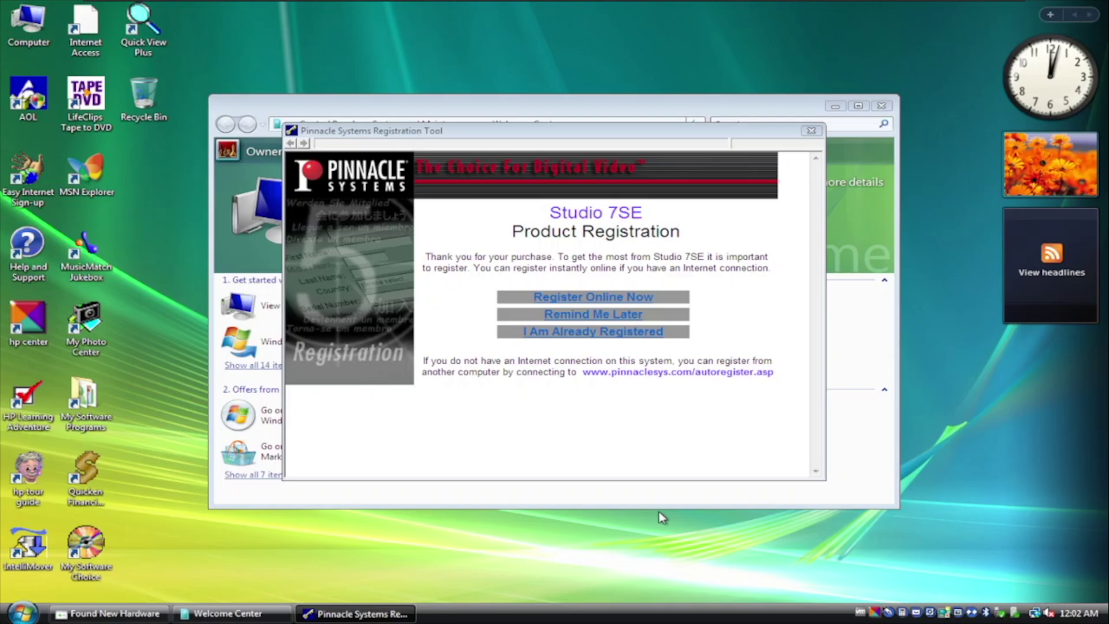
- Choose the second HP wallpaper under Personalize > Desktop Background, then close Personalization
right_click(911, 169)
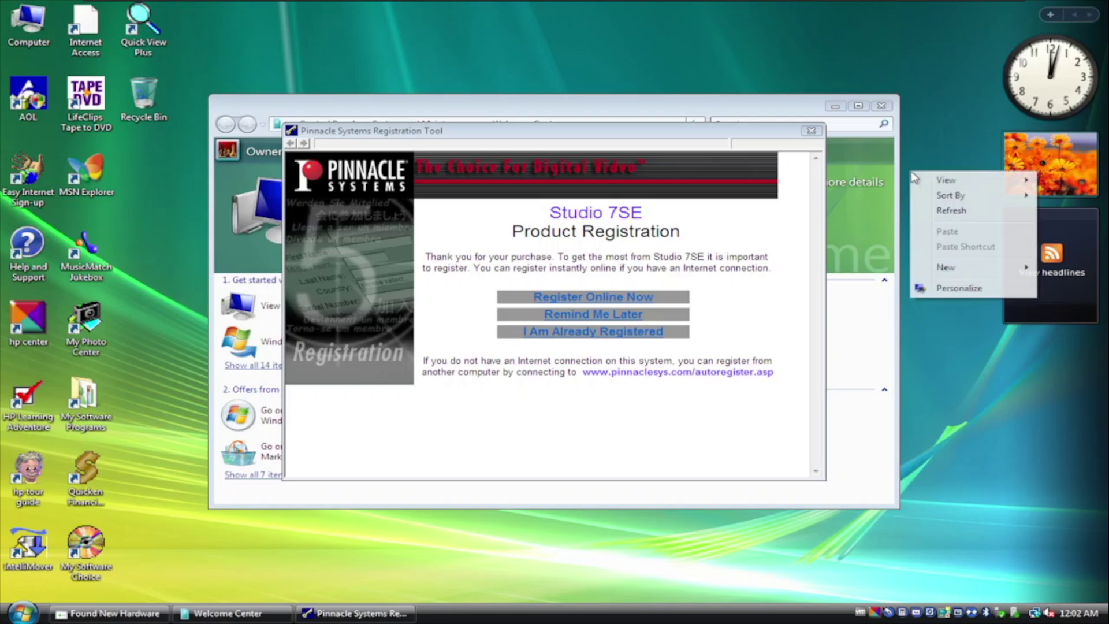
click(938, 287)
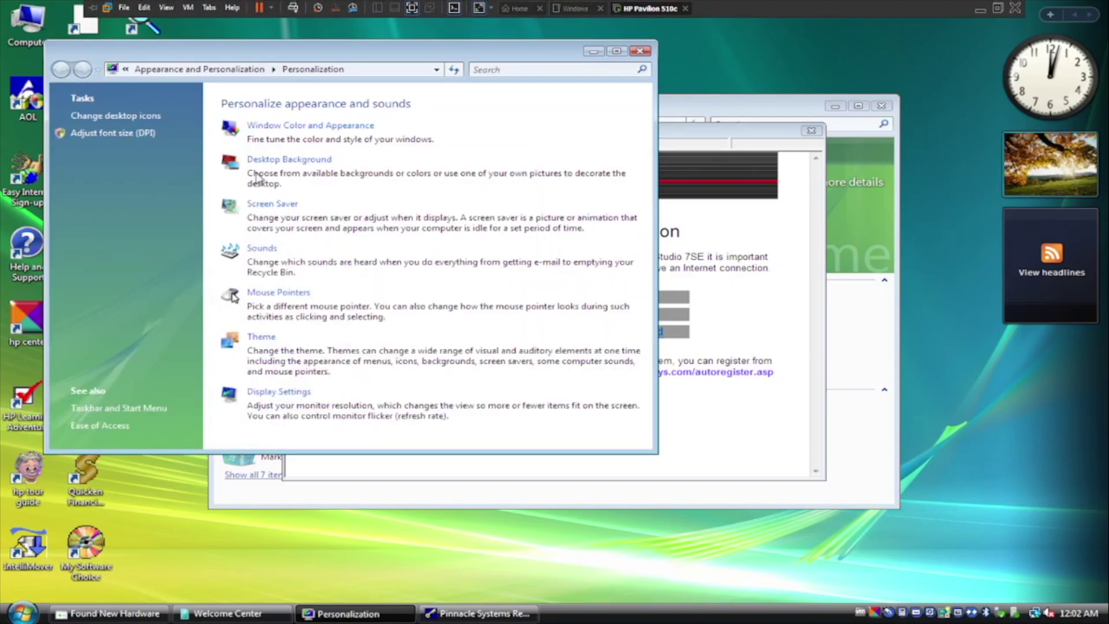
click(258, 164)
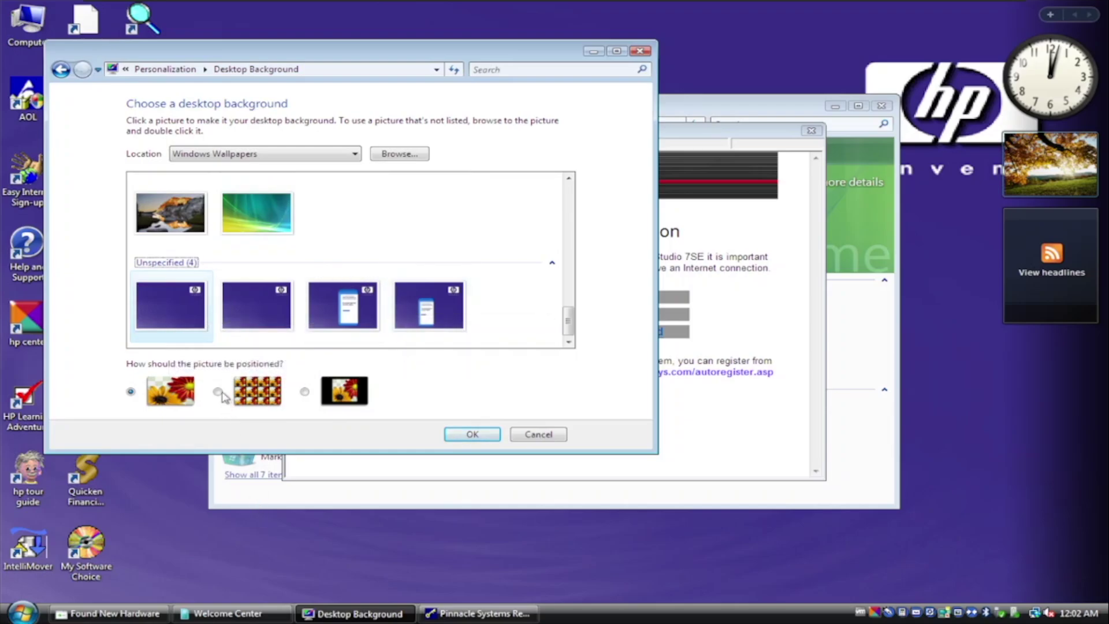
click(240, 322)
key(alt+Left)
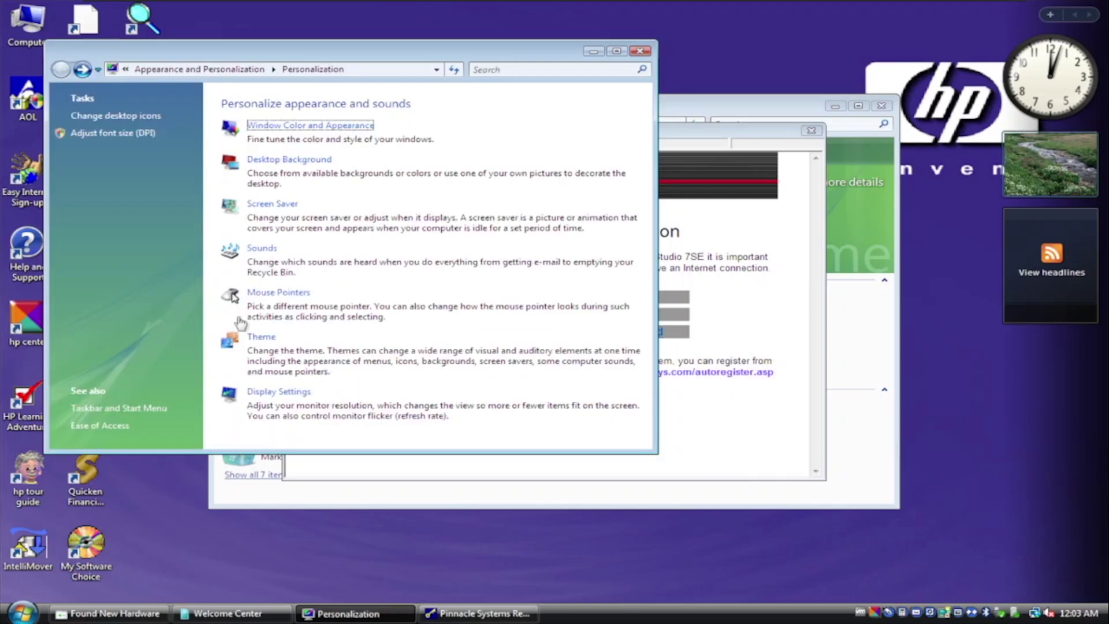
key(alt+F4)
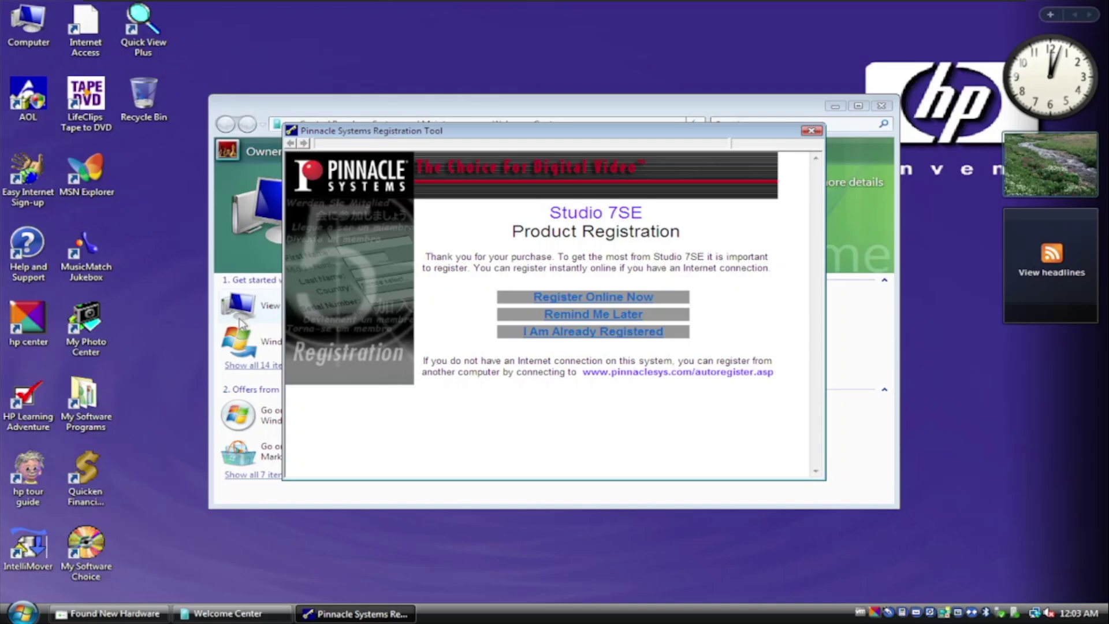
- Dismiss the Pinnacle Studio 7SE registration prompt and launch MSN Explorer from the desktop
key(alt+F4)
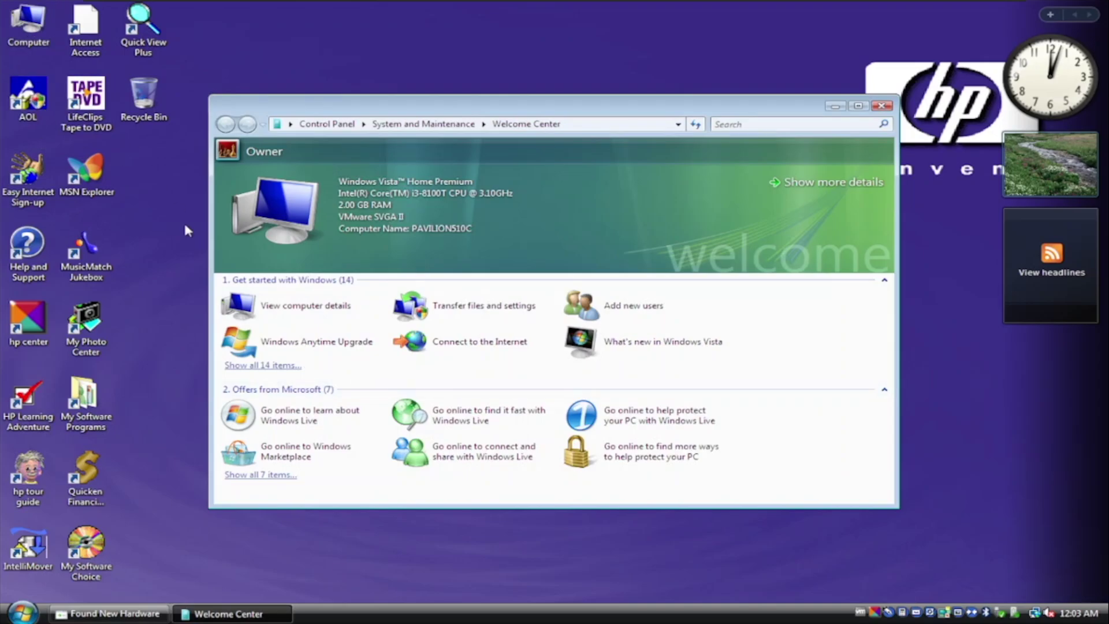
double_click(86, 173)
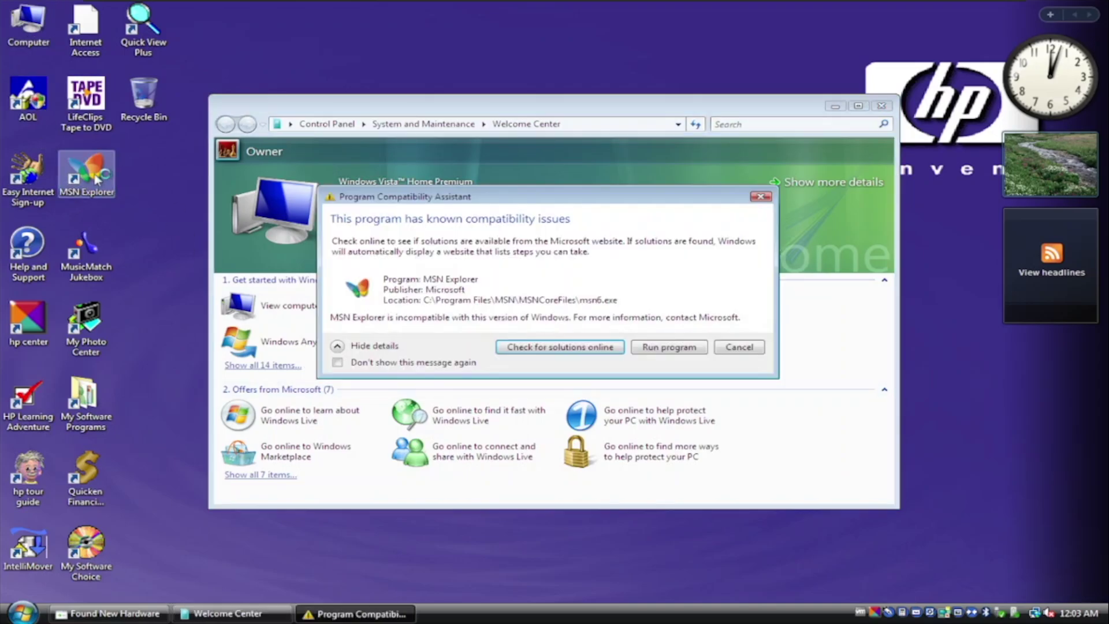
- Run MSN Explorer despite the warning and scroll through the All Programs list
click(663, 349)
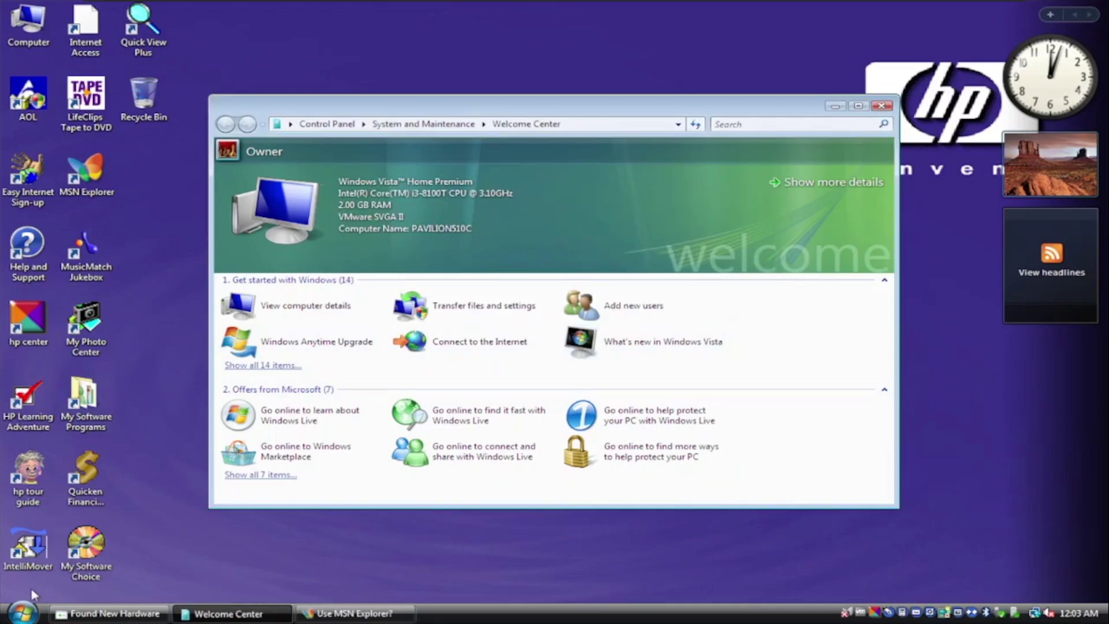
click(21, 614)
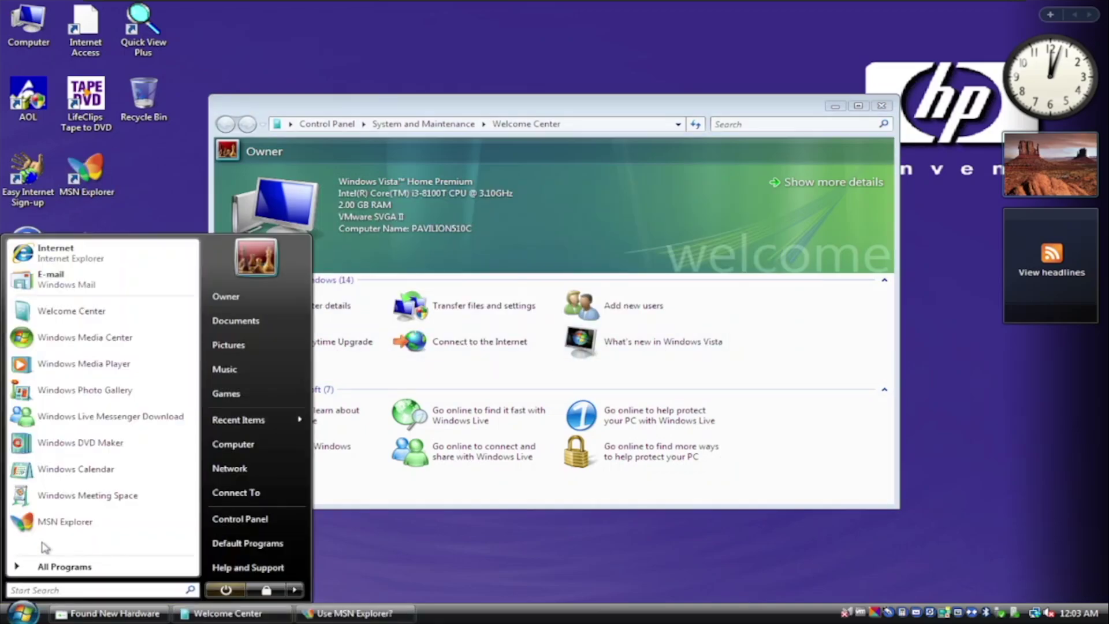
click(47, 566)
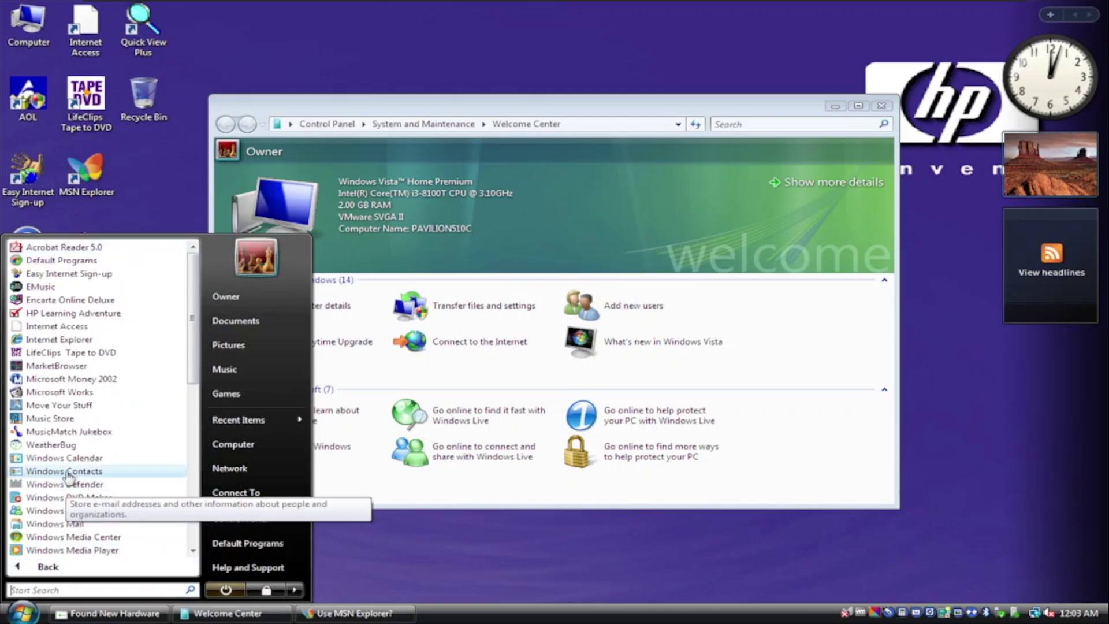
scroll(45, 278, down, 10)
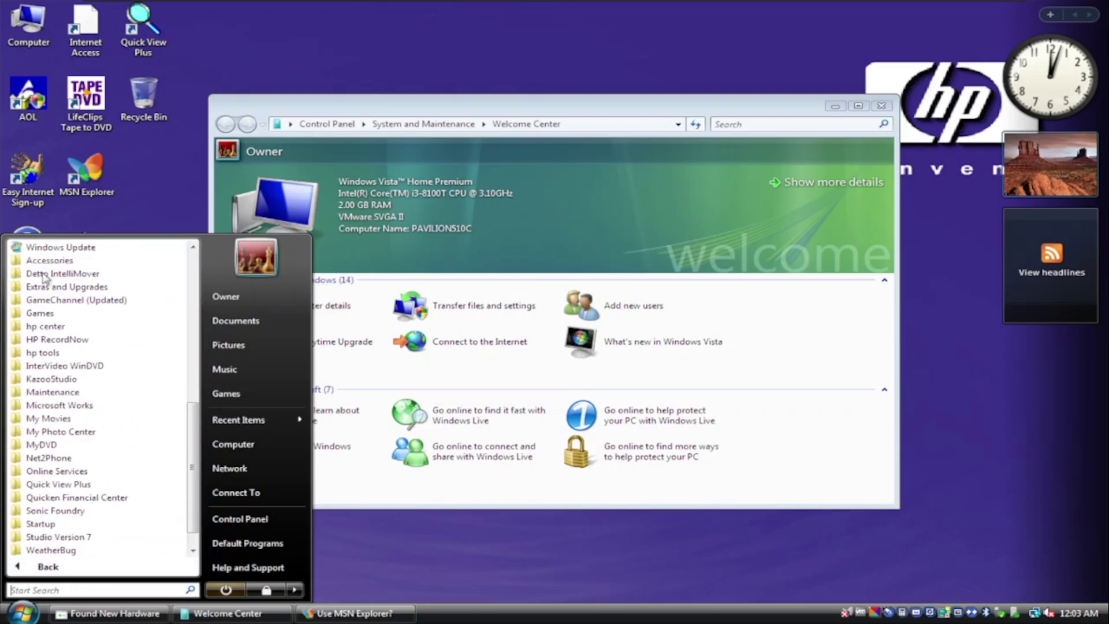
scroll(44, 278, up, 10)
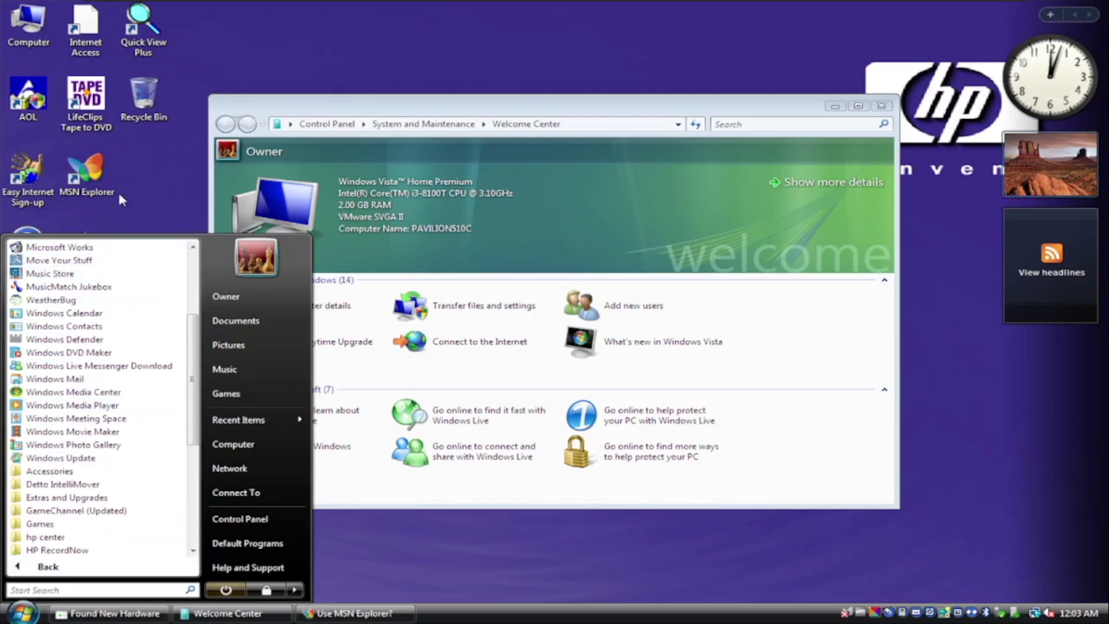
- Close the program list, cancel the Script Host crash check, and select the hp center icon
click(126, 174)
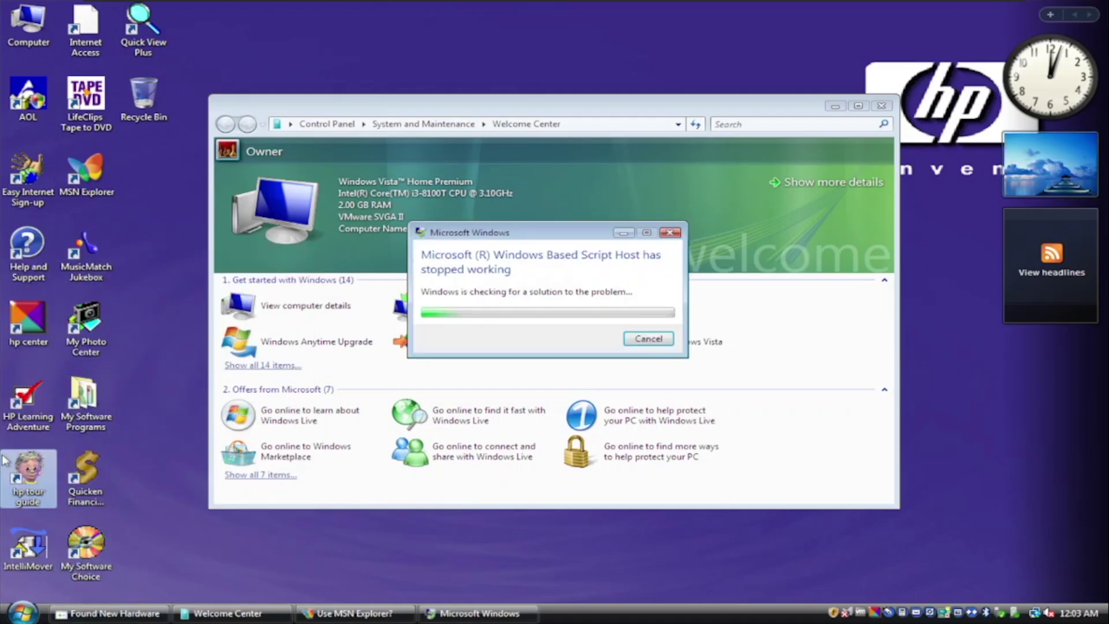
click(641, 340)
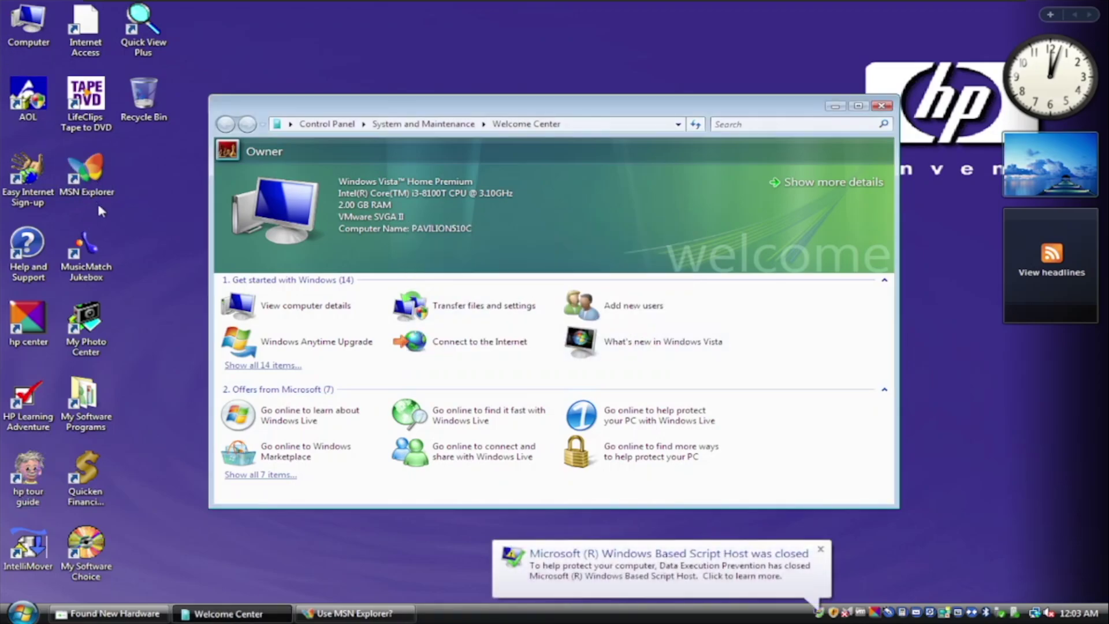
click(45, 315)
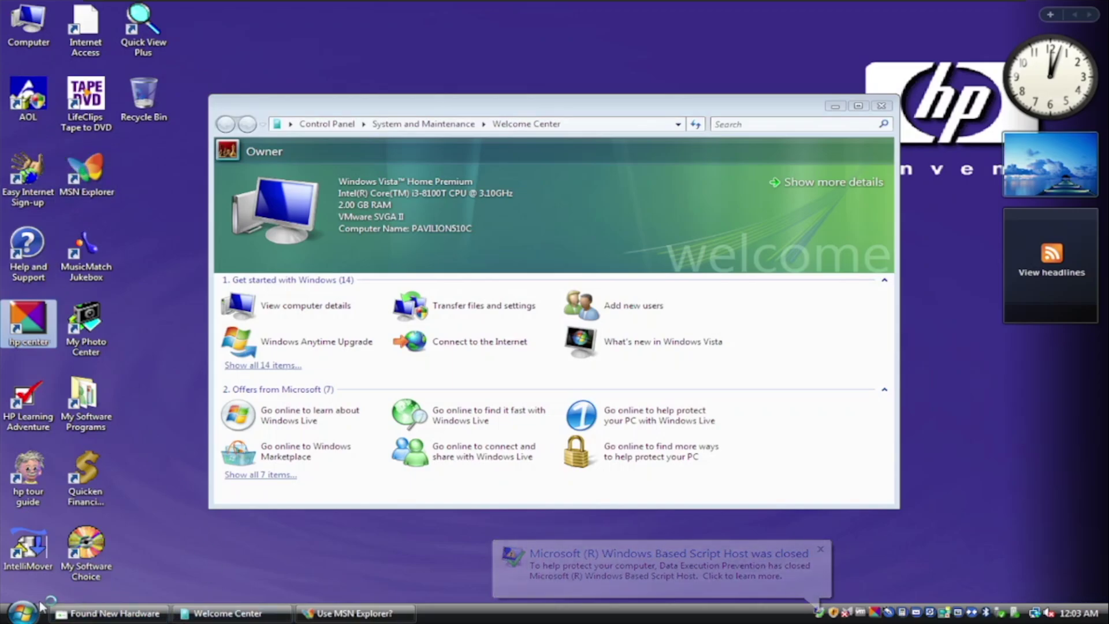
- Relaunch MSN Explorer, answer No to using it, and acknowledge the no-user notice
click(23, 612)
click(65, 521)
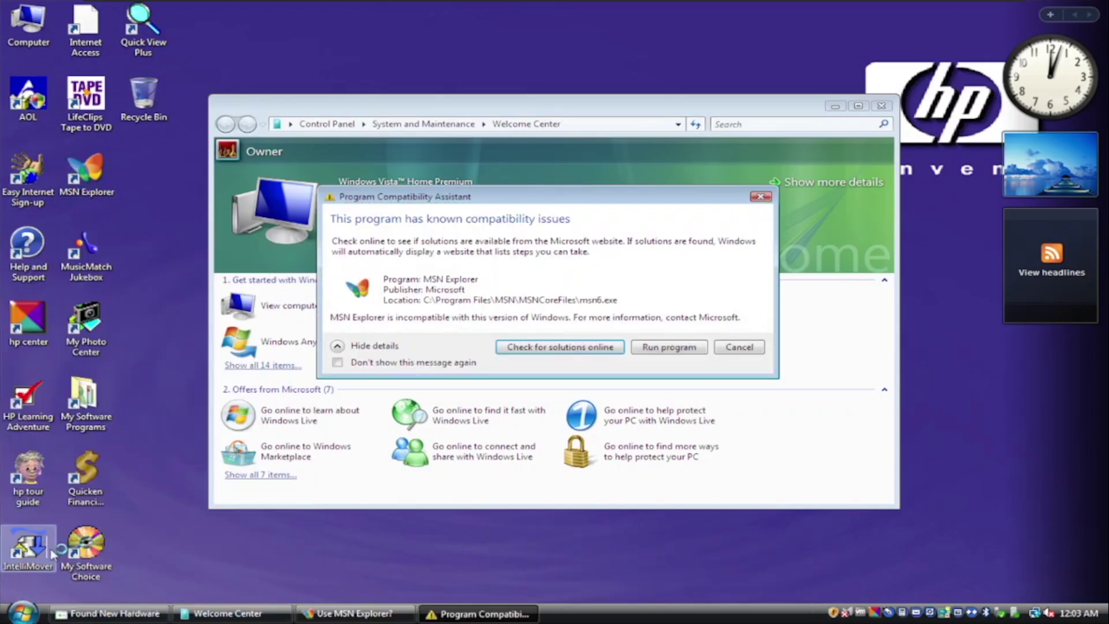
click(34, 615)
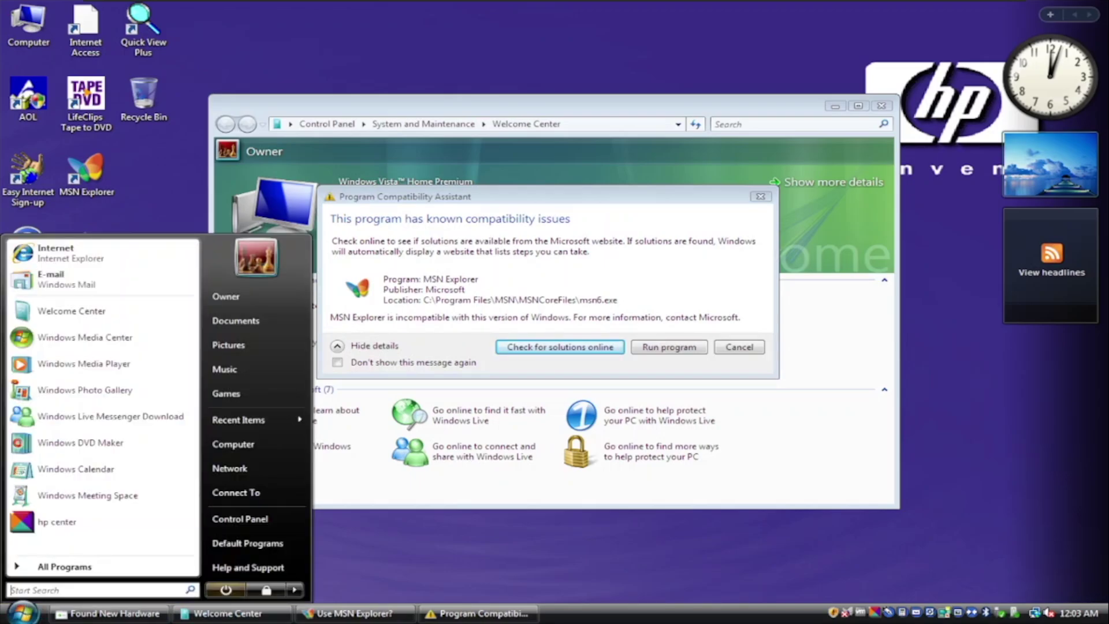
click(355, 613)
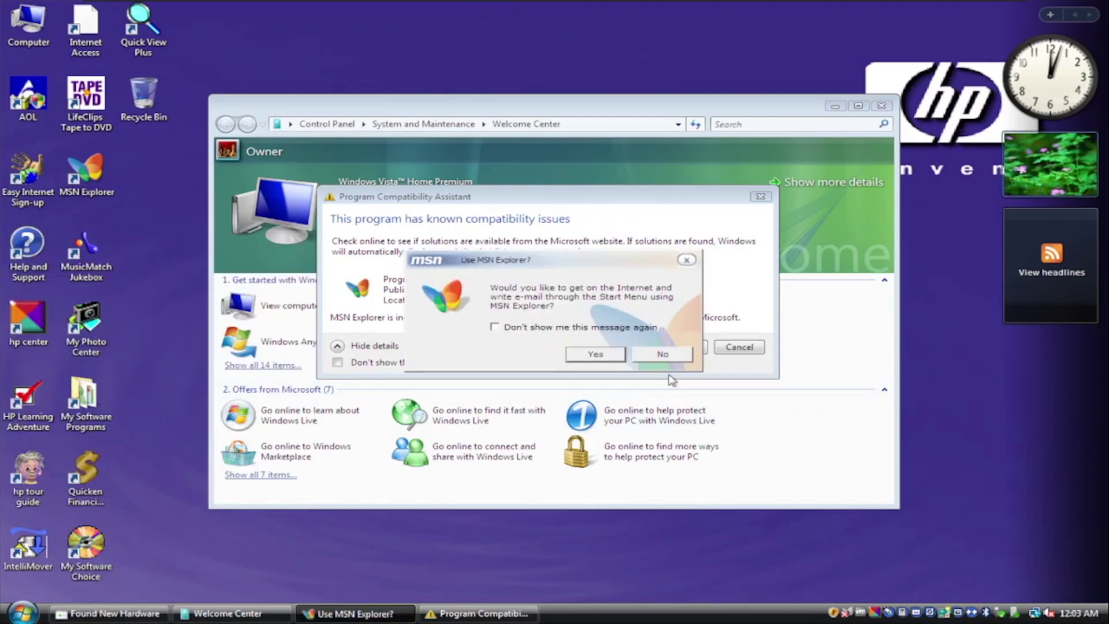
click(684, 357)
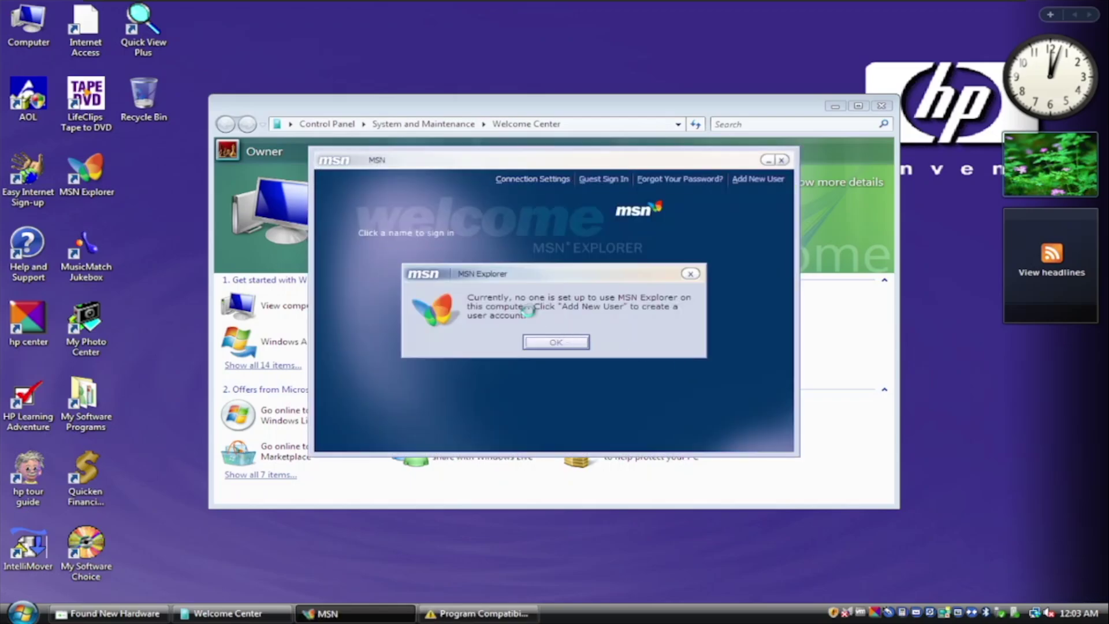
click(528, 340)
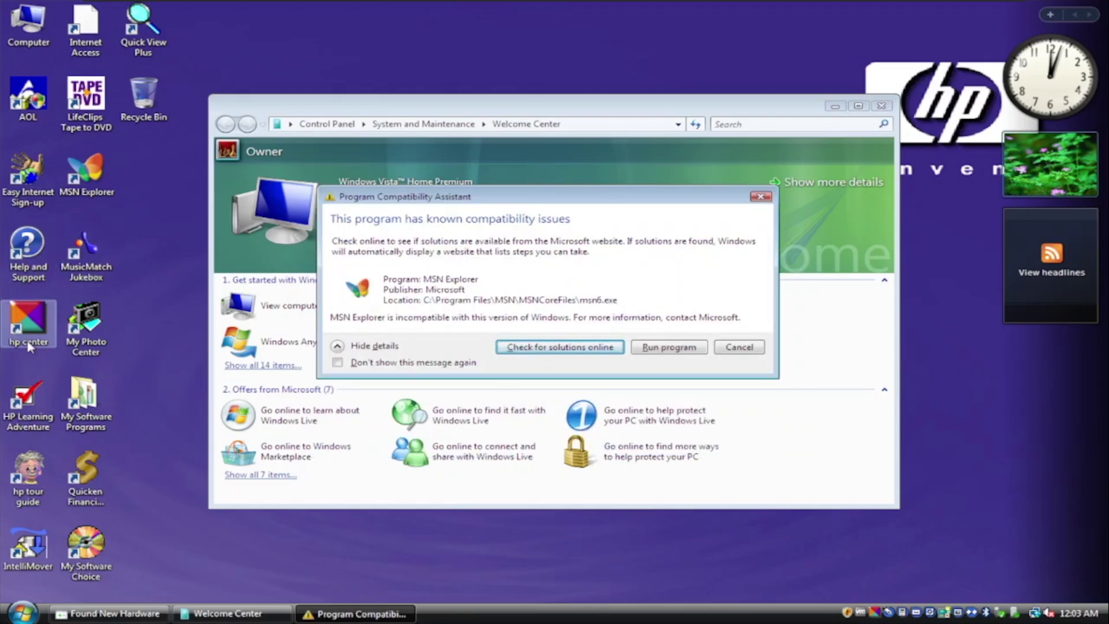
- Launch HP Learning Adventure, then open the My Software Programs folder
click(41, 443)
double_click(30, 411)
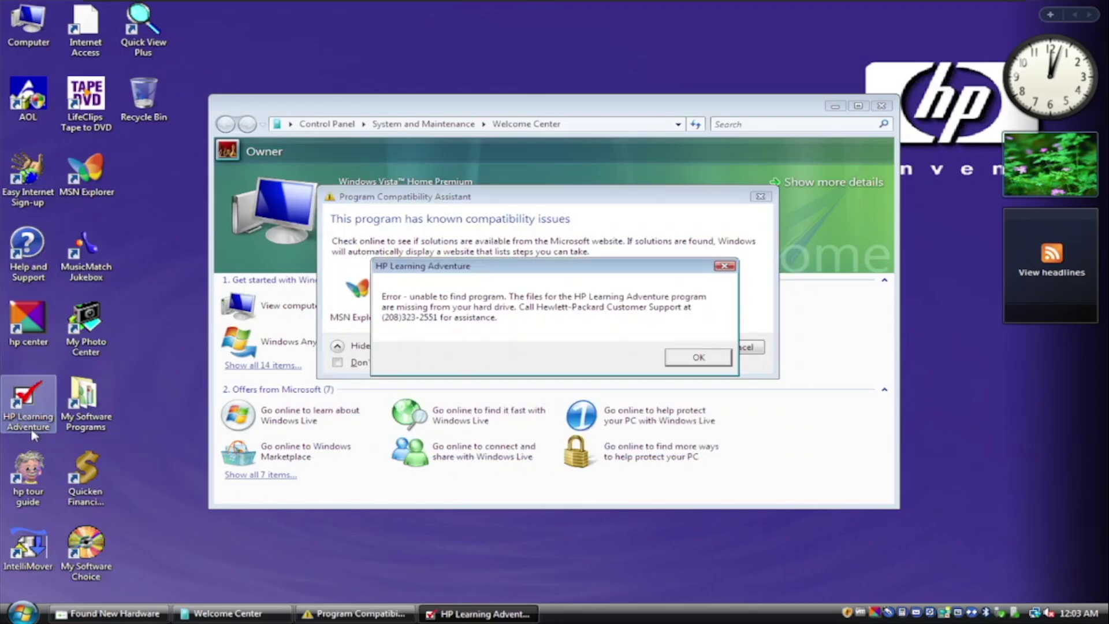
double_click(89, 416)
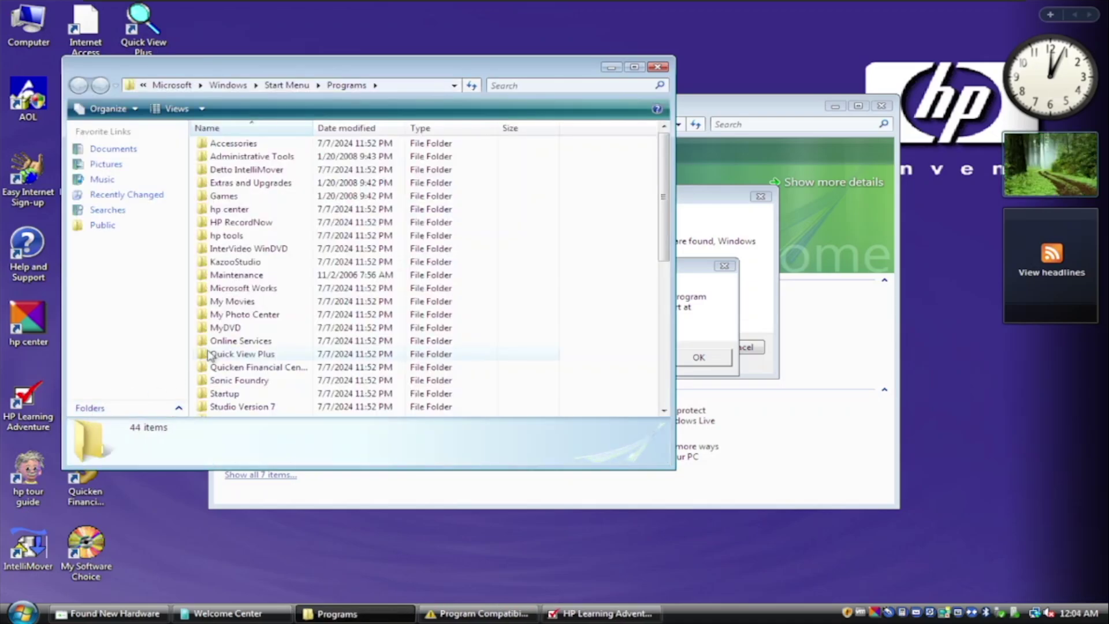
- Try the WeatherBug shortcut in the Programs folder, then look inside the hp center folder
scroll(213, 284, down, 5)
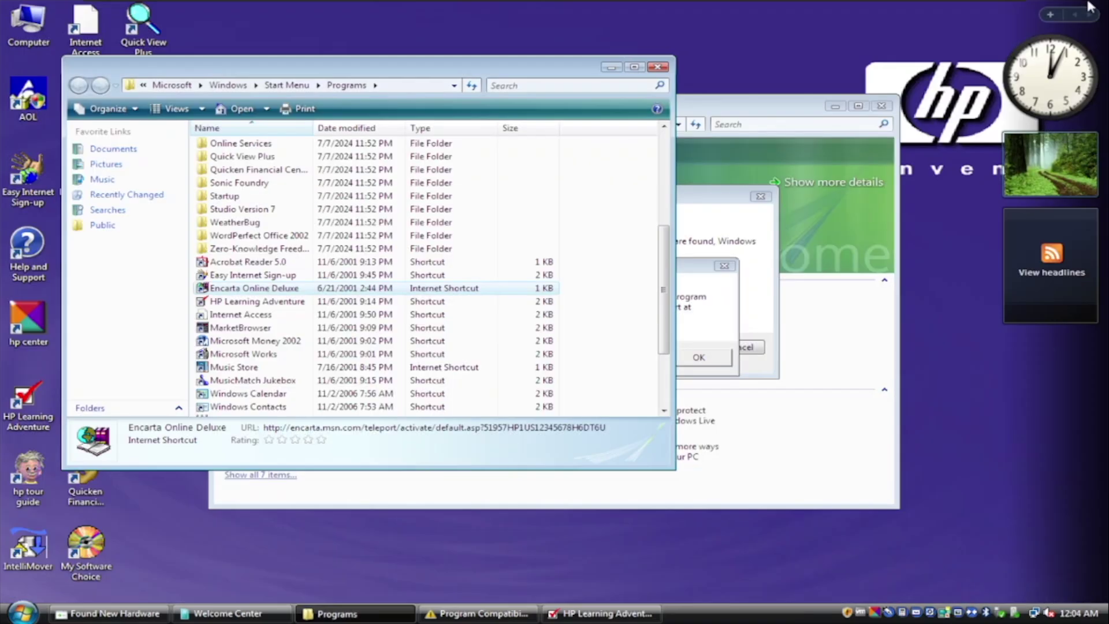
double_click(248, 225)
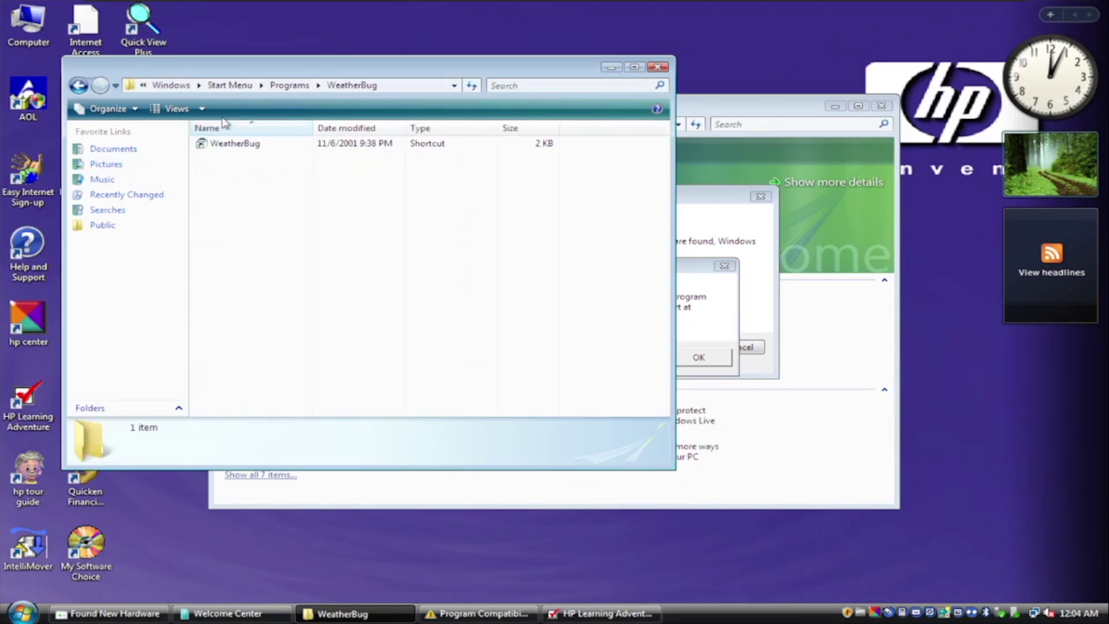
double_click(247, 145)
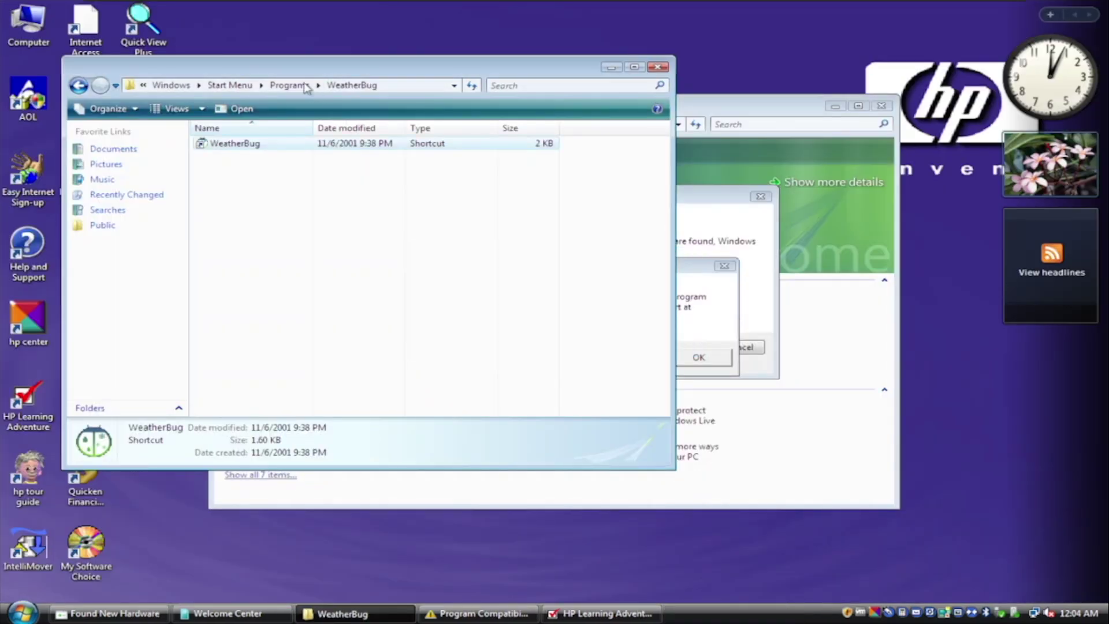
click(296, 85)
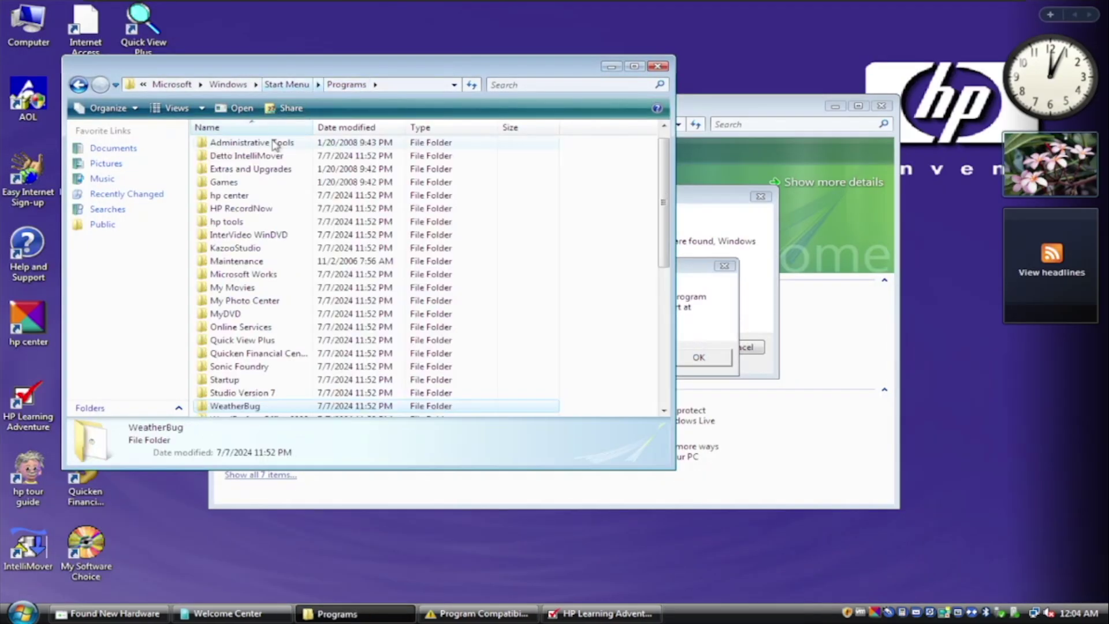
double_click(293, 196)
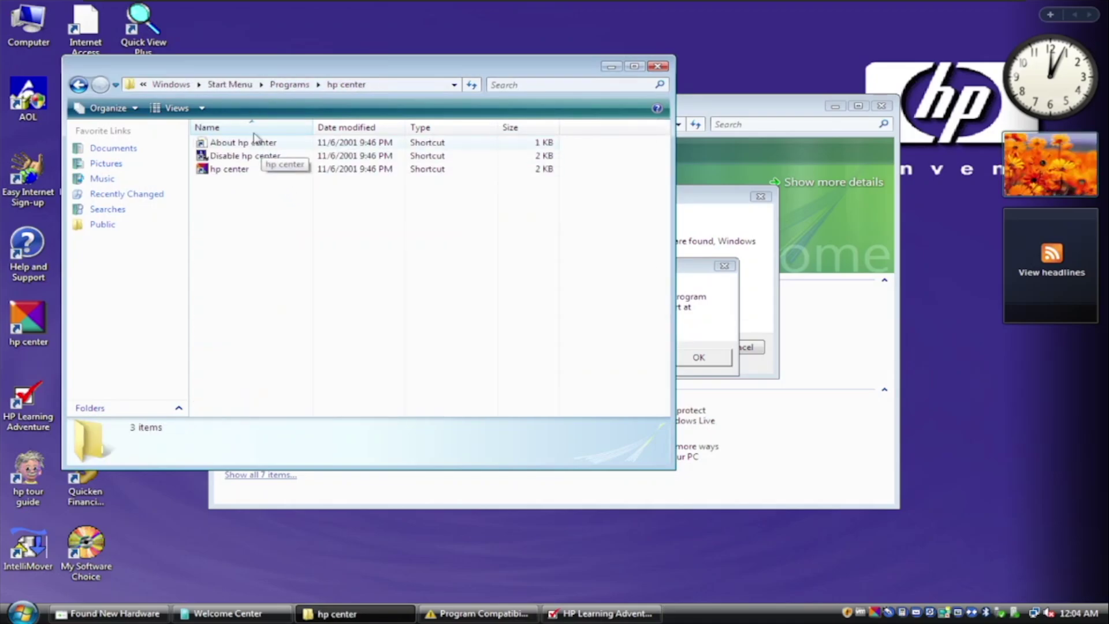
- Launch File Transfer Utility from the Detto IntelliMover program folder
click(290, 84)
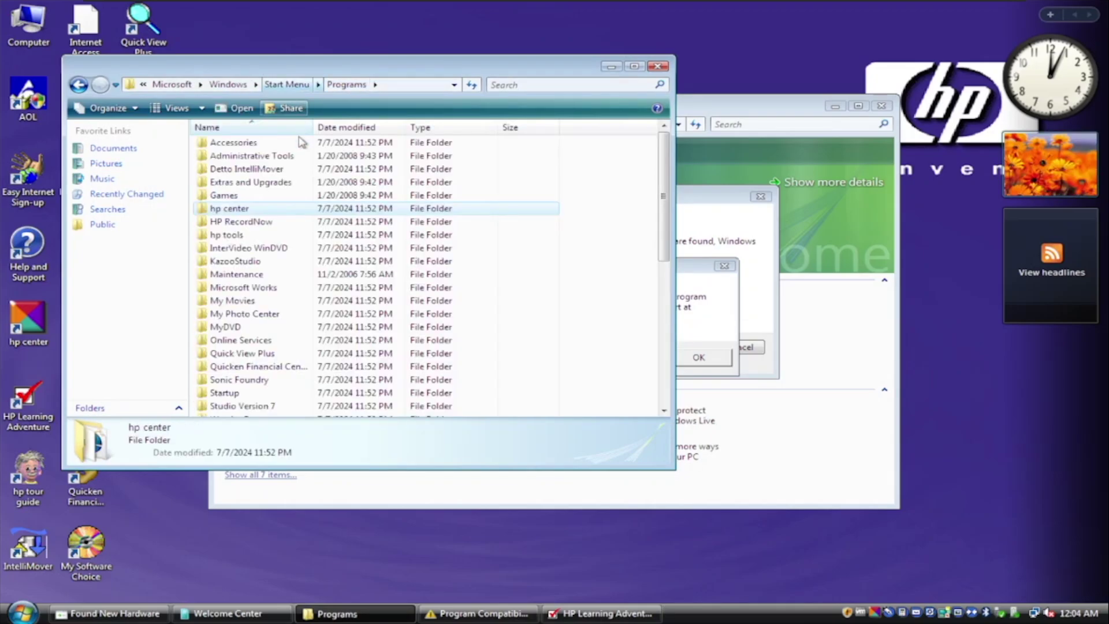
double_click(306, 170)
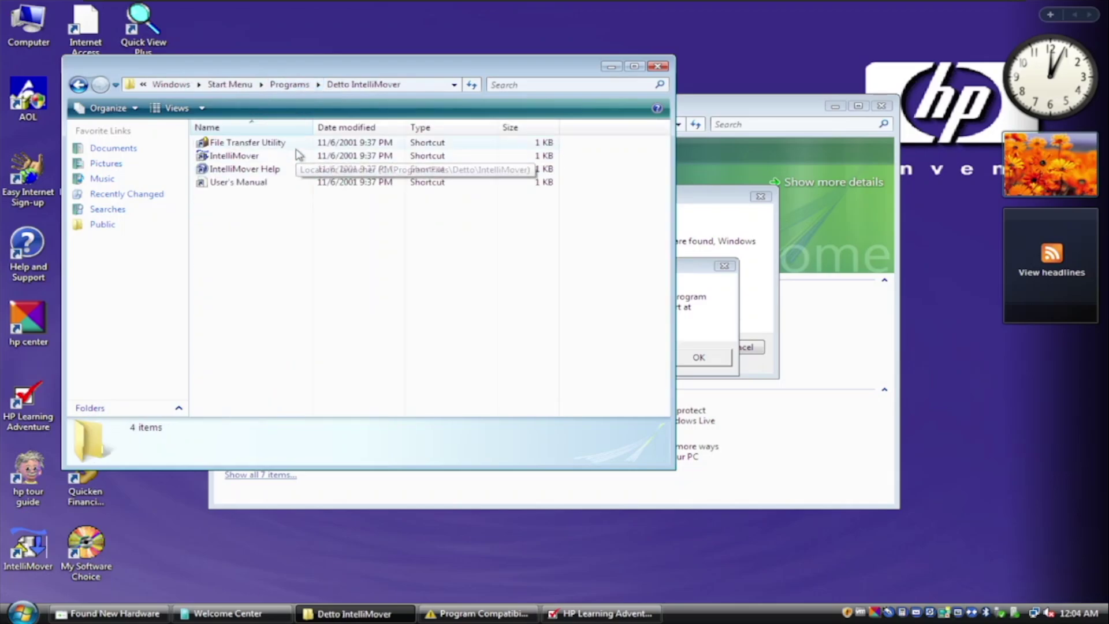
double_click(296, 146)
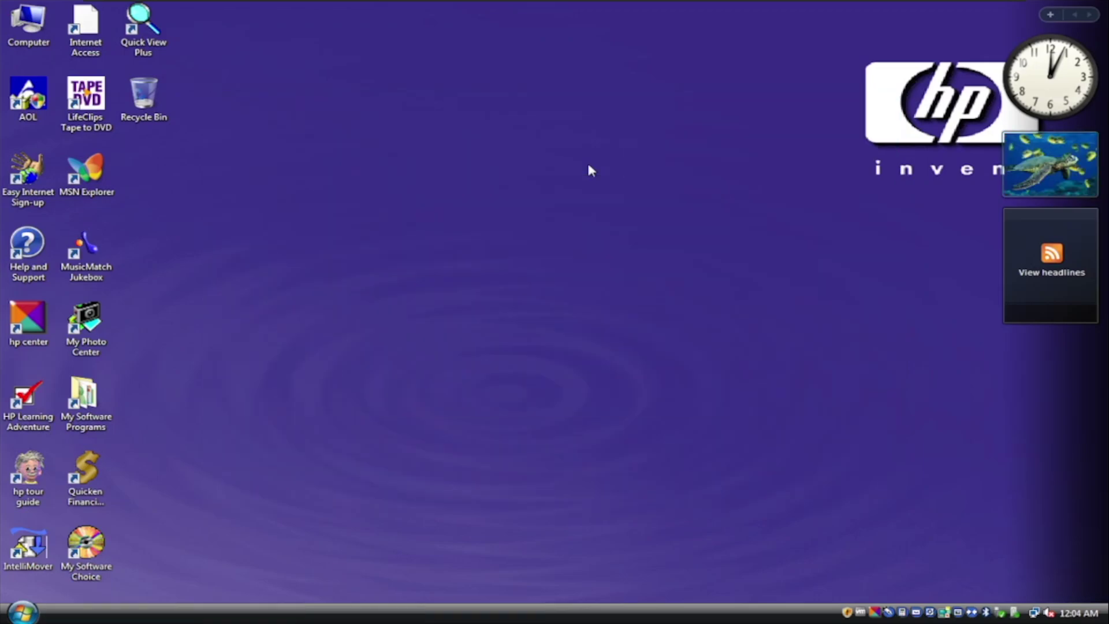
- Attach the Windows 7 media through Removable Devices and run the upgrade to the product key page
mouse_move(168, 3)
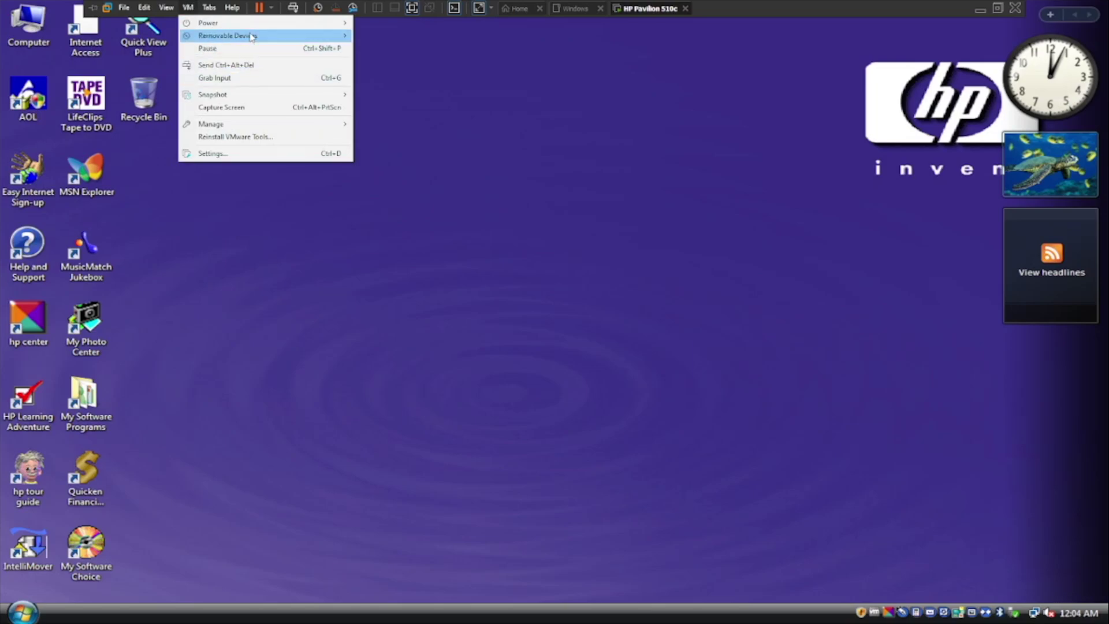
mouse_move(259, 36)
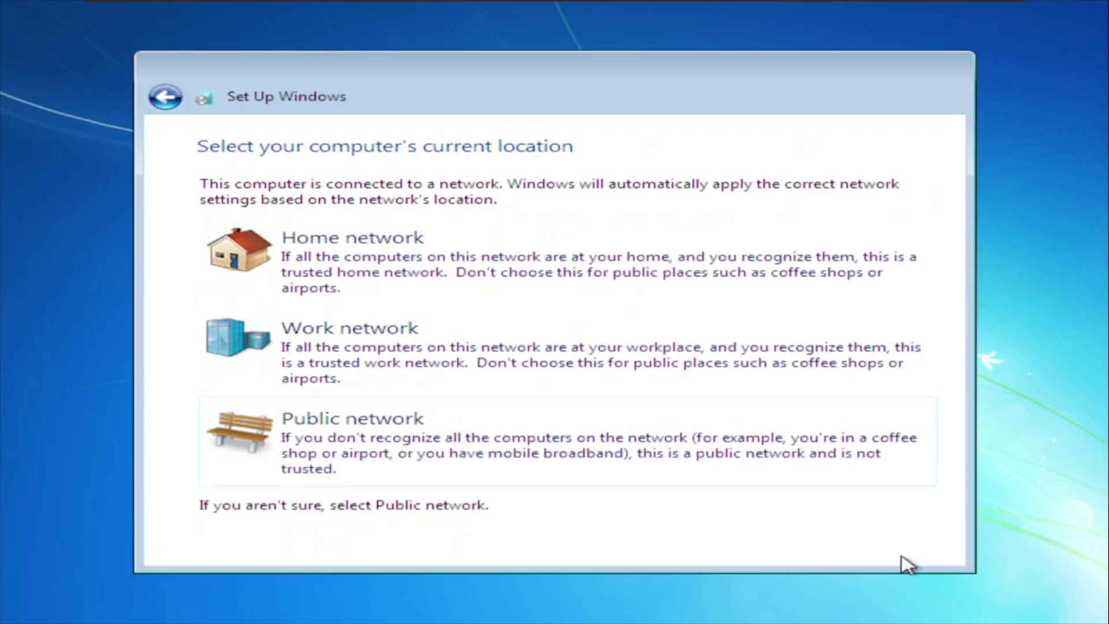
- Choose the Home network, dismiss Pinnacle registration, and open the Screen resolution list of resolutions
click(483, 245)
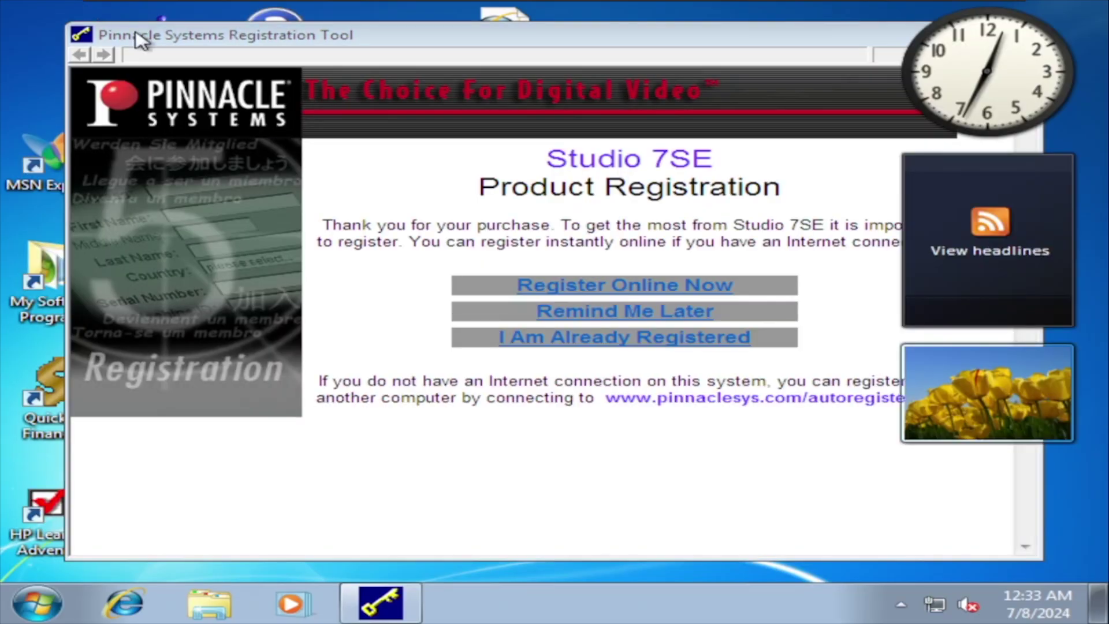
click(947, 29)
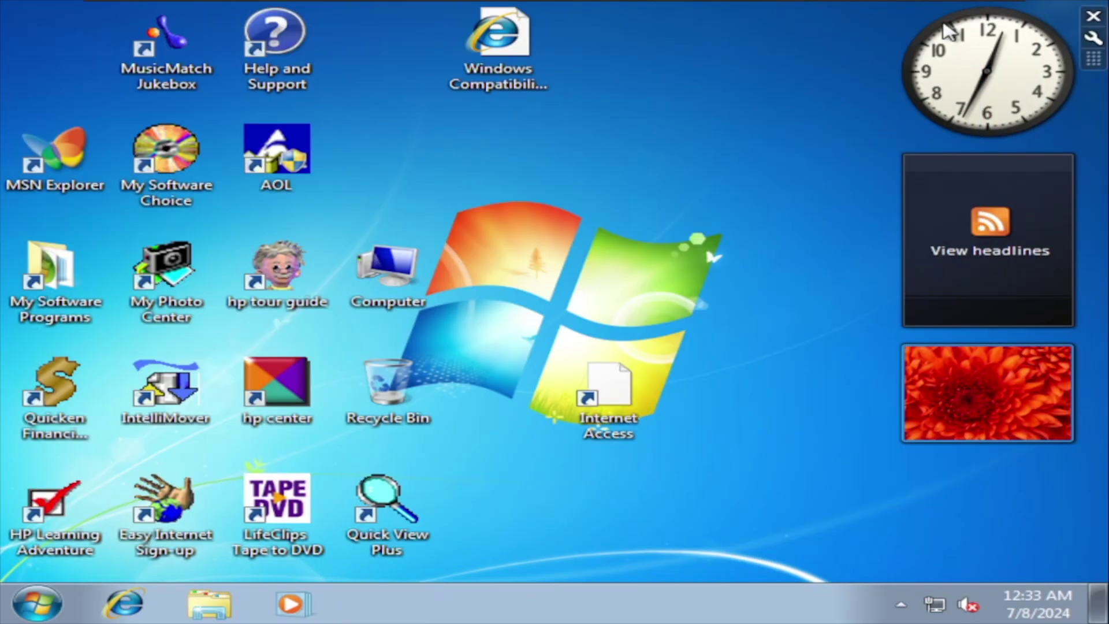
right_click(800, 119)
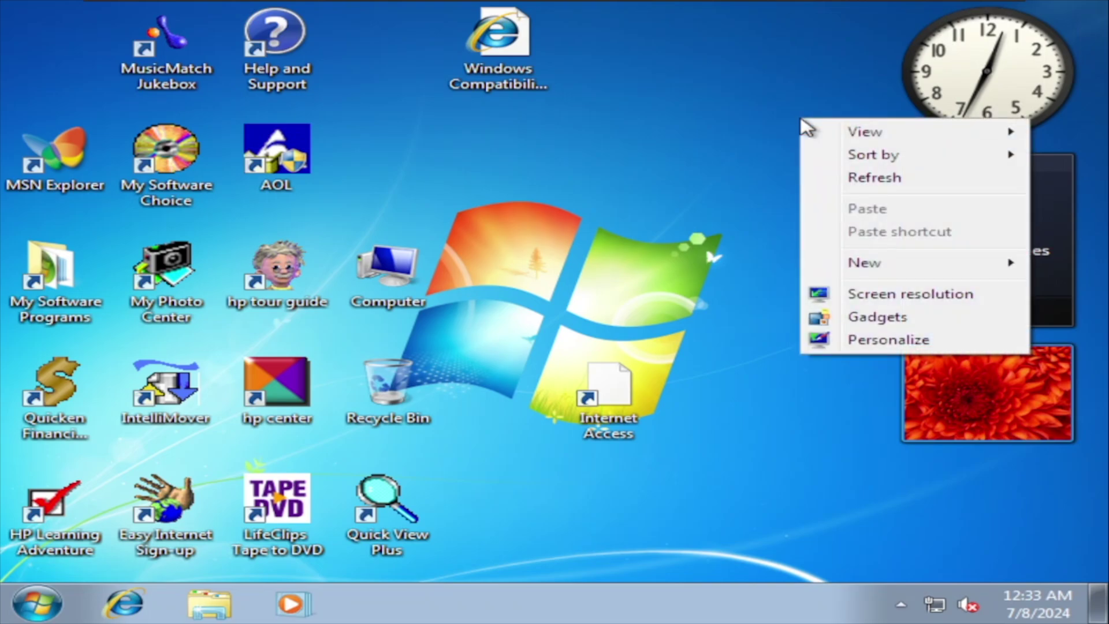
click(881, 296)
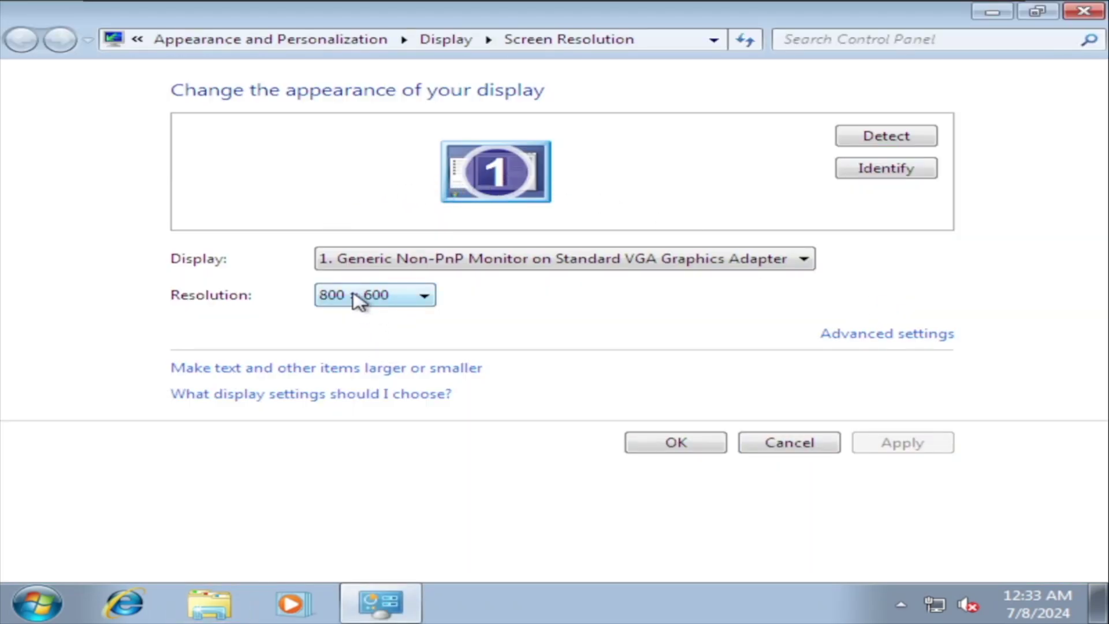
click(354, 294)
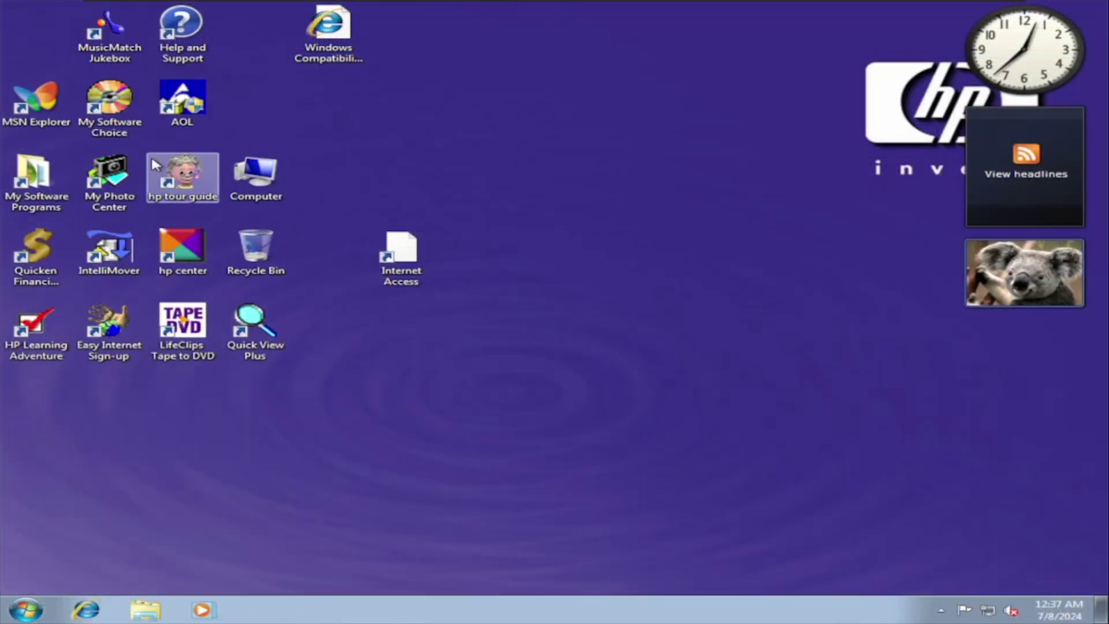
- Launch the hp tour guide, which crashes with a Script Host error, then select My Software Programs
click(157, 166)
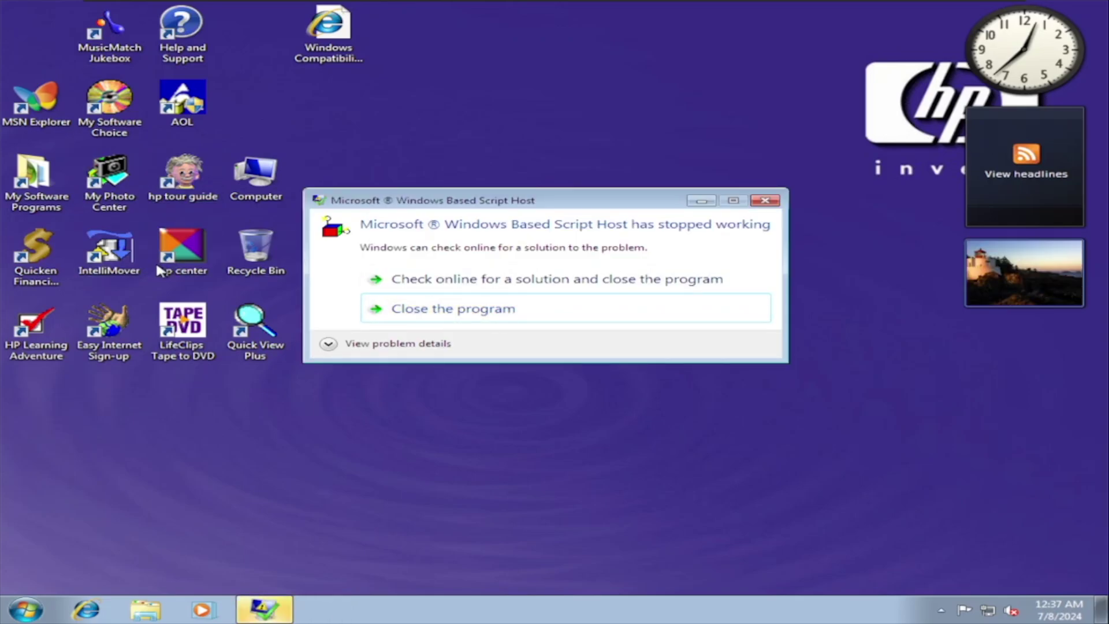
click(17, 193)
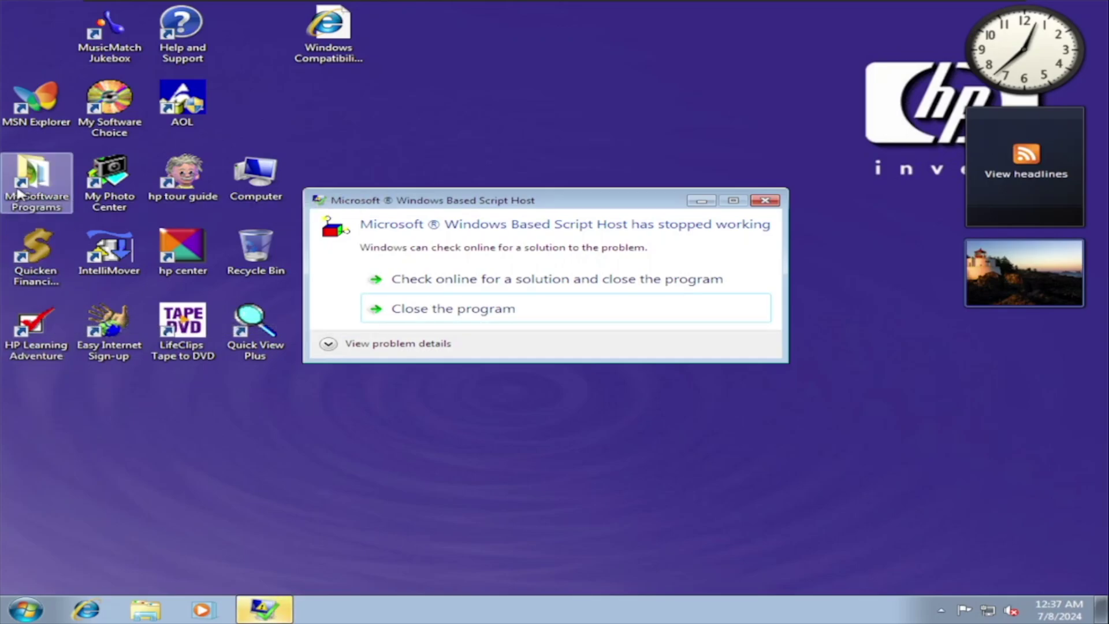
- Close the crashed Script Host and launch WeatherBug from the My Software Programs folders
double_click(18, 193)
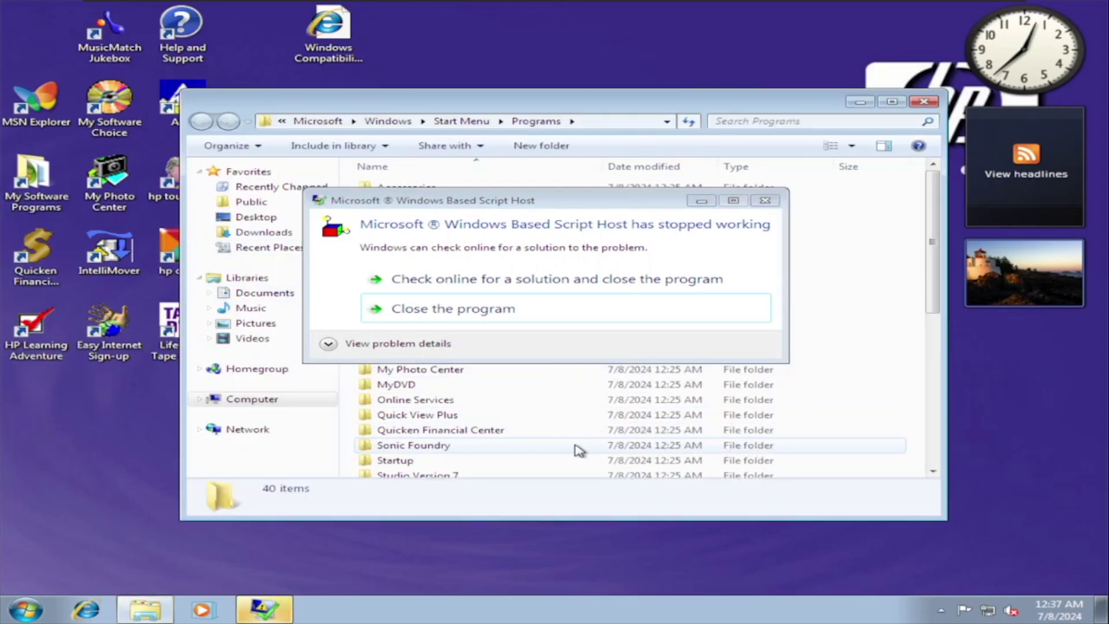
click(517, 316)
click(514, 313)
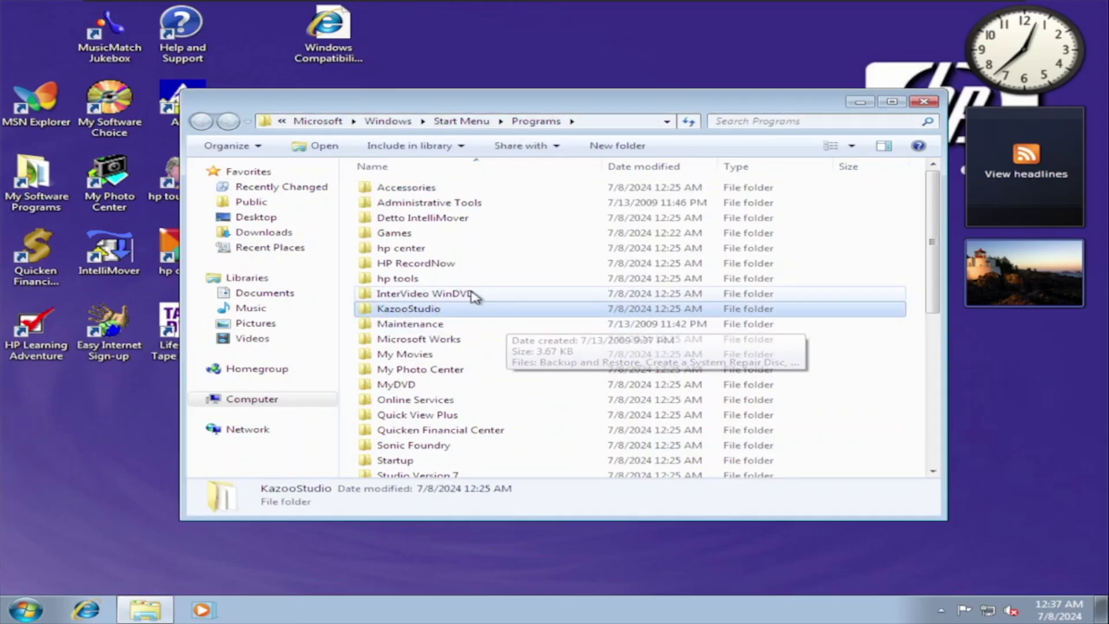
scroll(454, 263, down, 4)
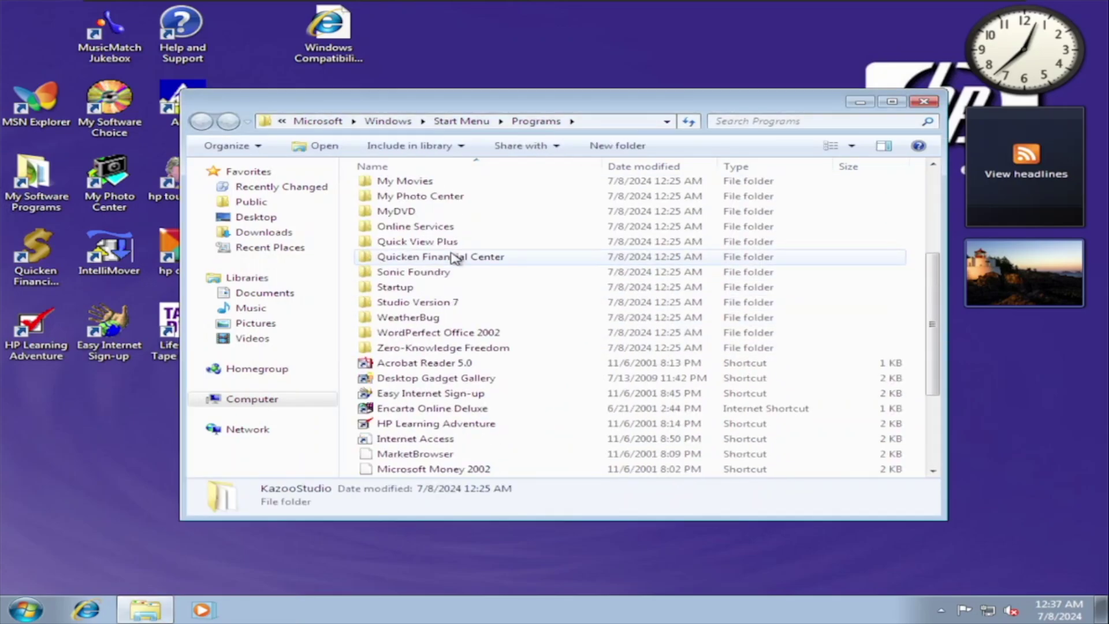
click(469, 302)
double_click(467, 319)
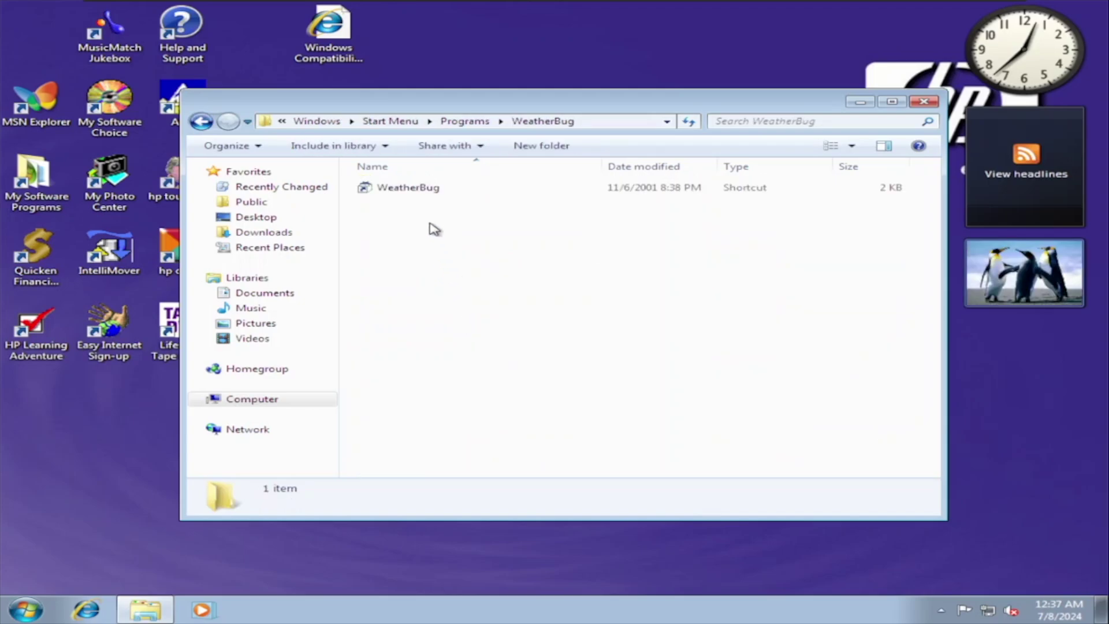
double_click(417, 187)
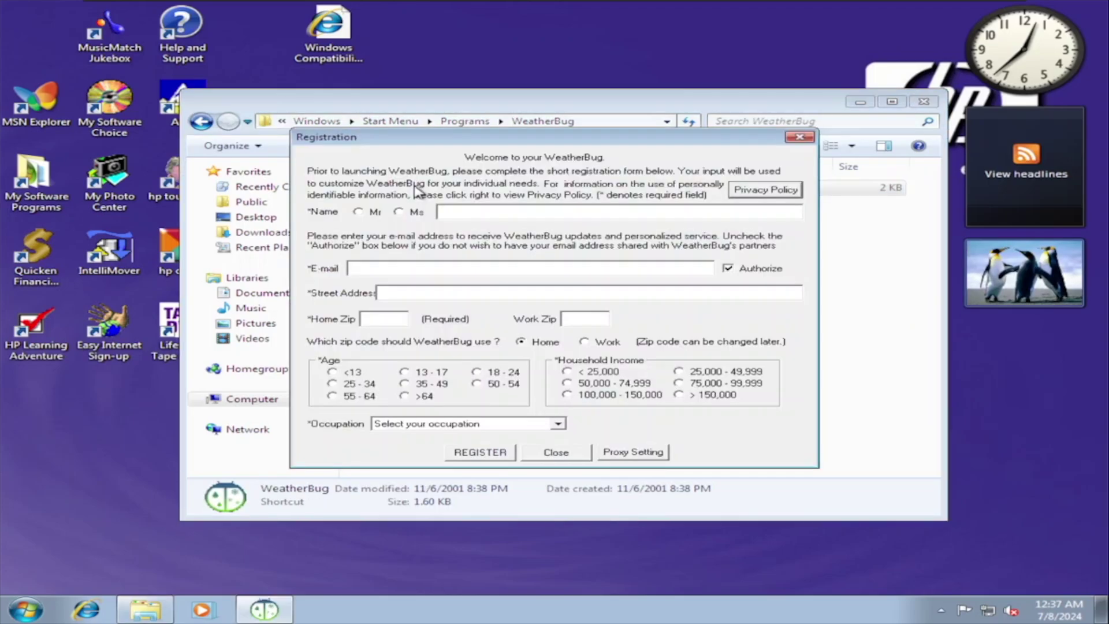
- Dismiss WeatherBug's registration form, its web page and the must-register warnings
key(Escape)
key(Return)
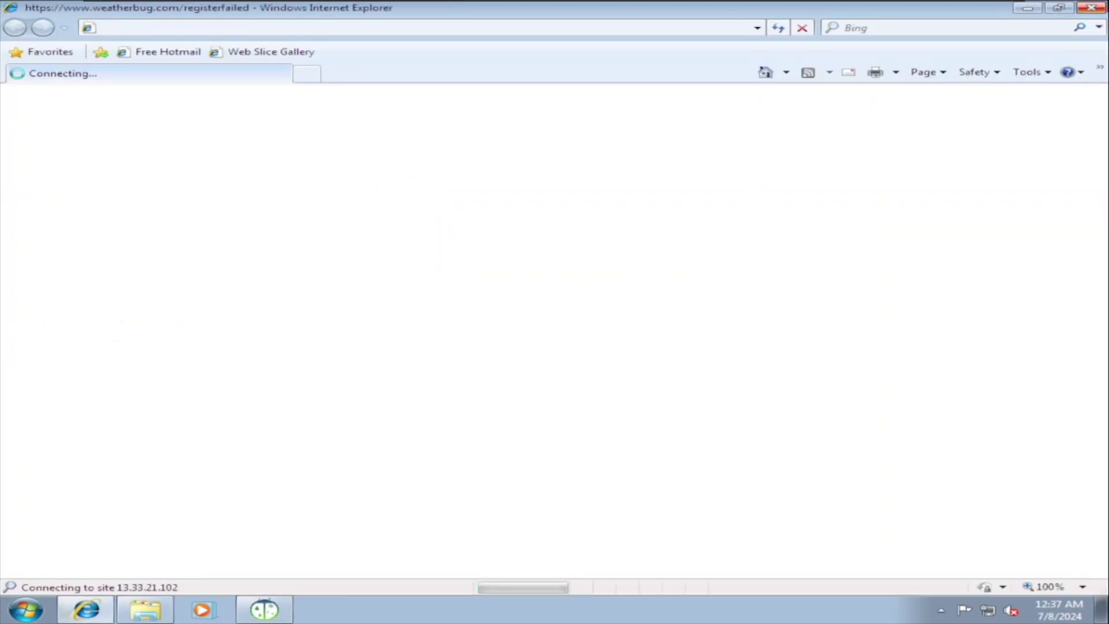
click(1030, 7)
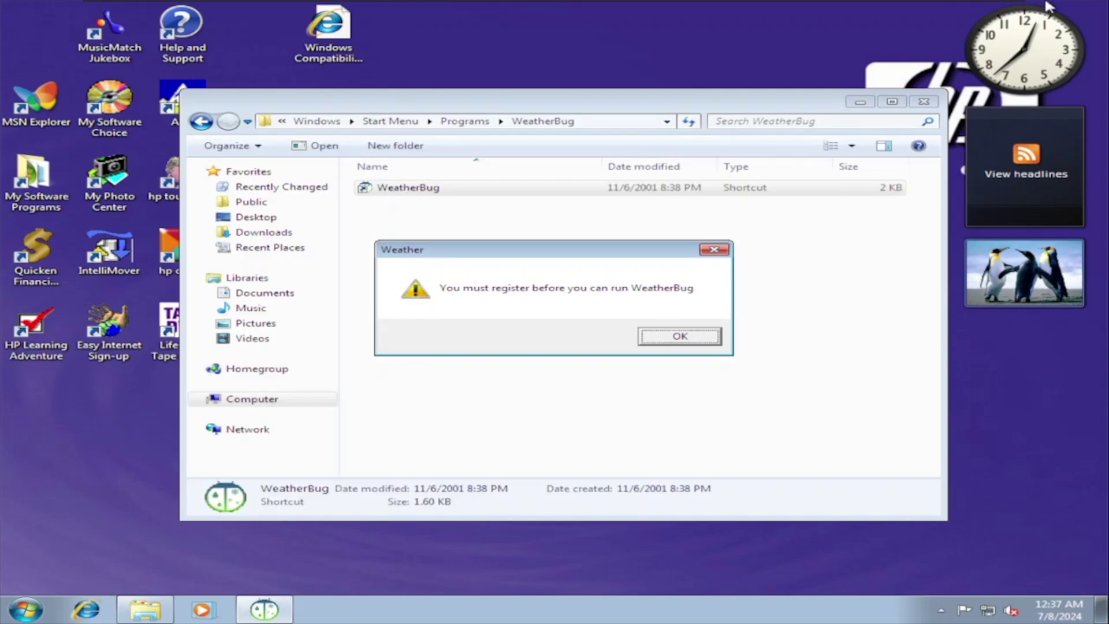
key(Return)
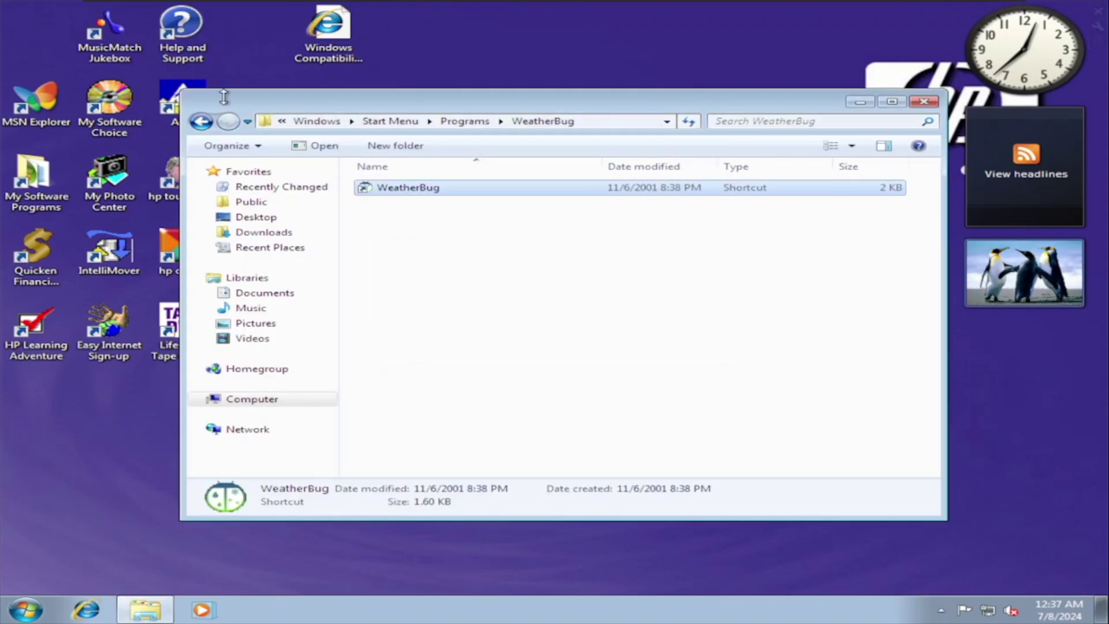
- Open GameChannel (Updated) > Welcome and Privacy, then close Internet Explorer
click(396, 123)
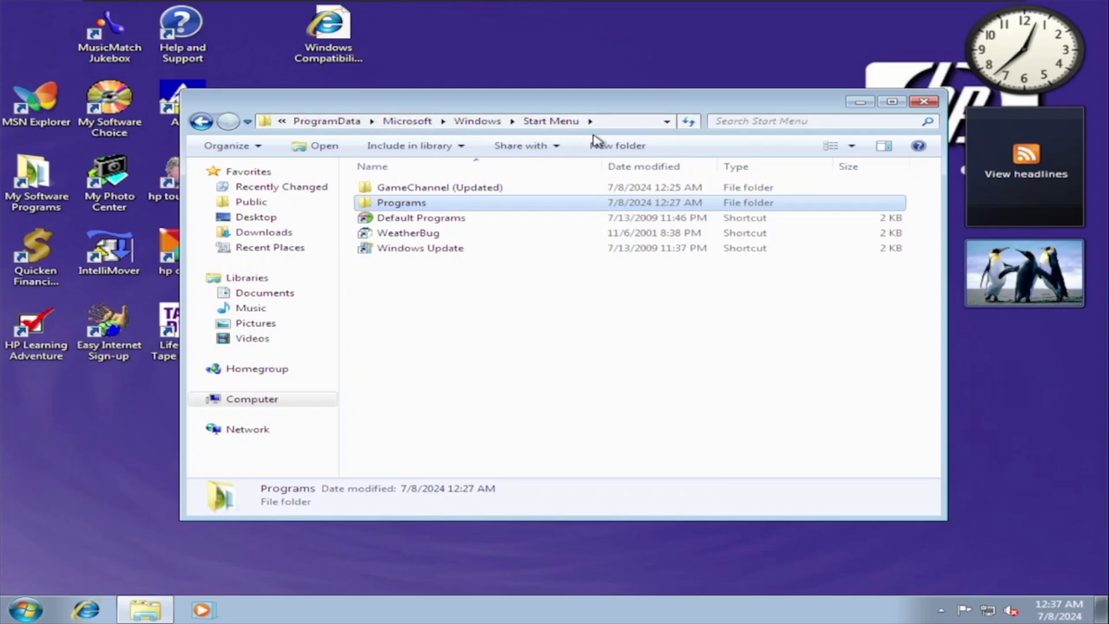
double_click(829, 189)
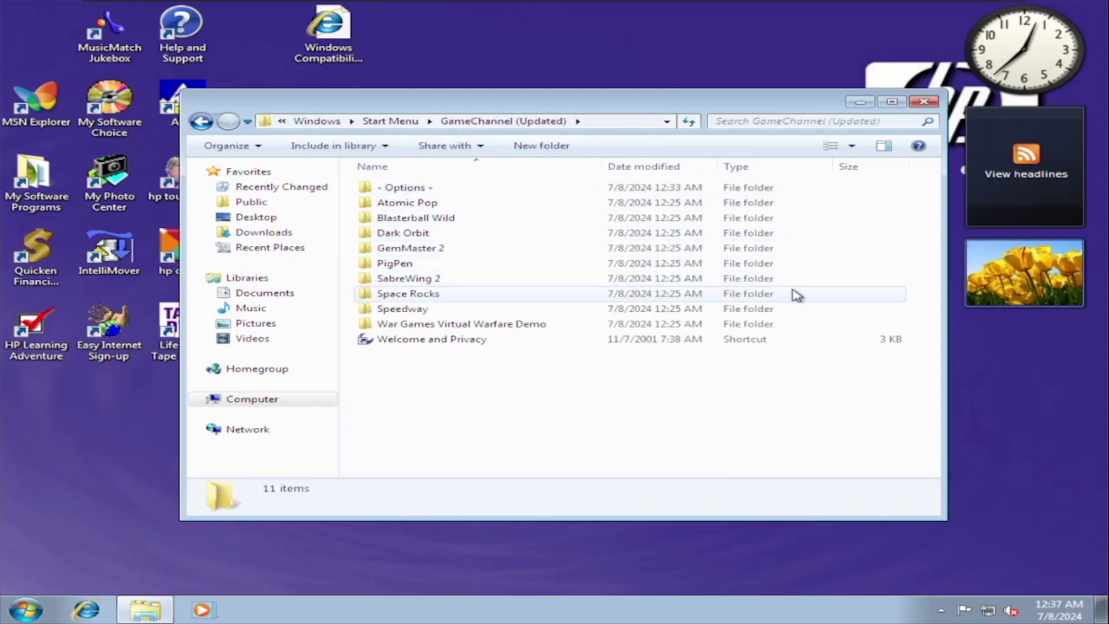
double_click(768, 339)
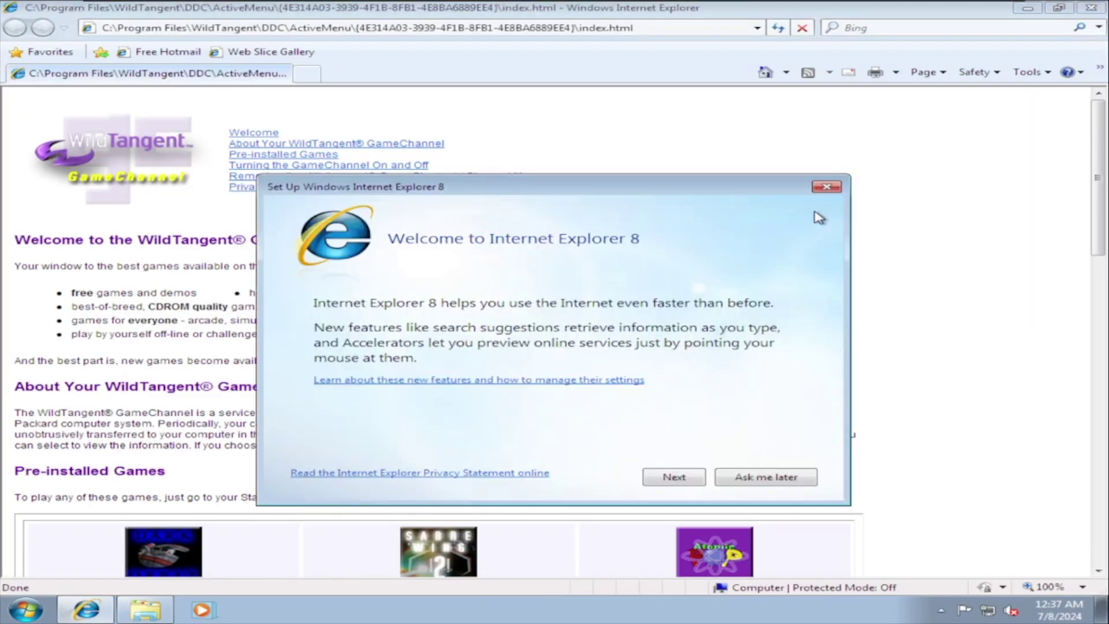
key(alt+F4)
key(alt+F4)
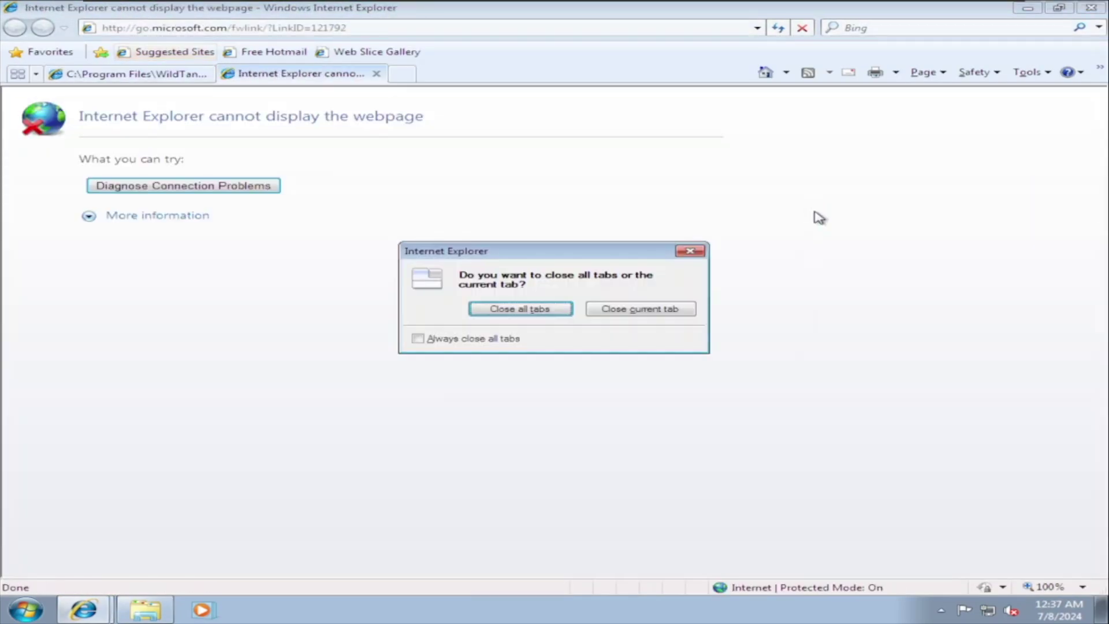
key(Return)
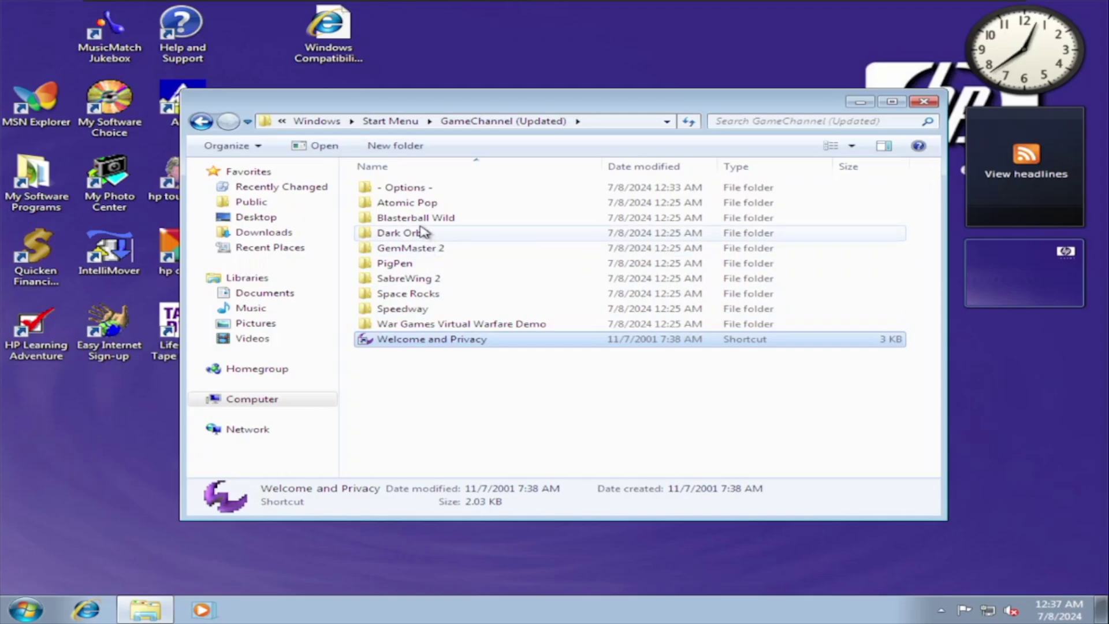
- Launch Play Blasterball Wild, install the WildTangent Web Driver, then quit the demo
double_click(424, 224)
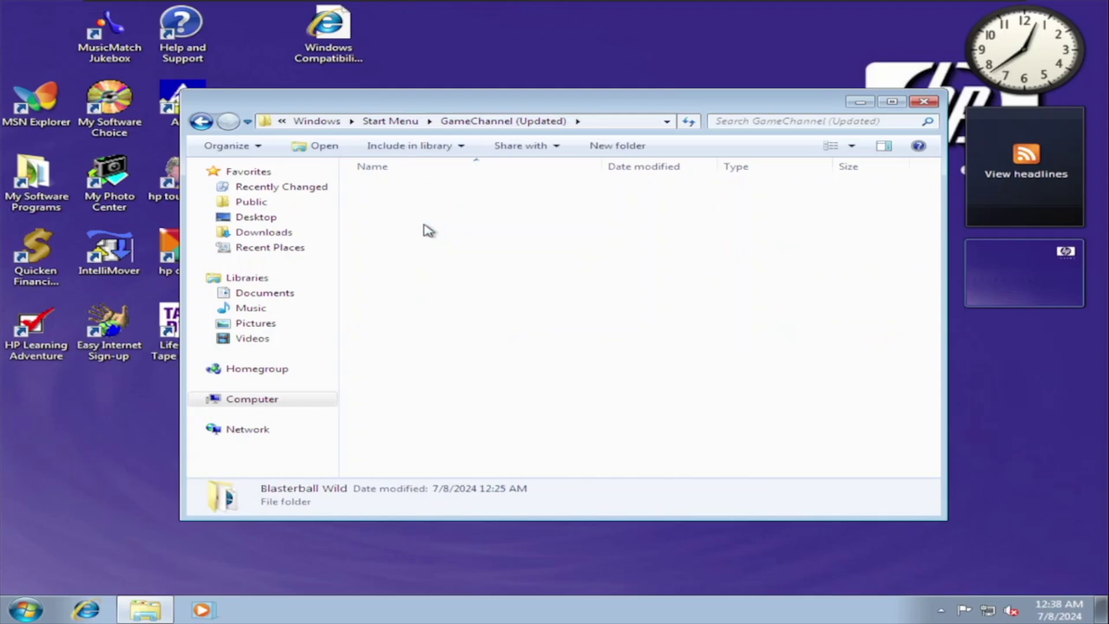
double_click(422, 206)
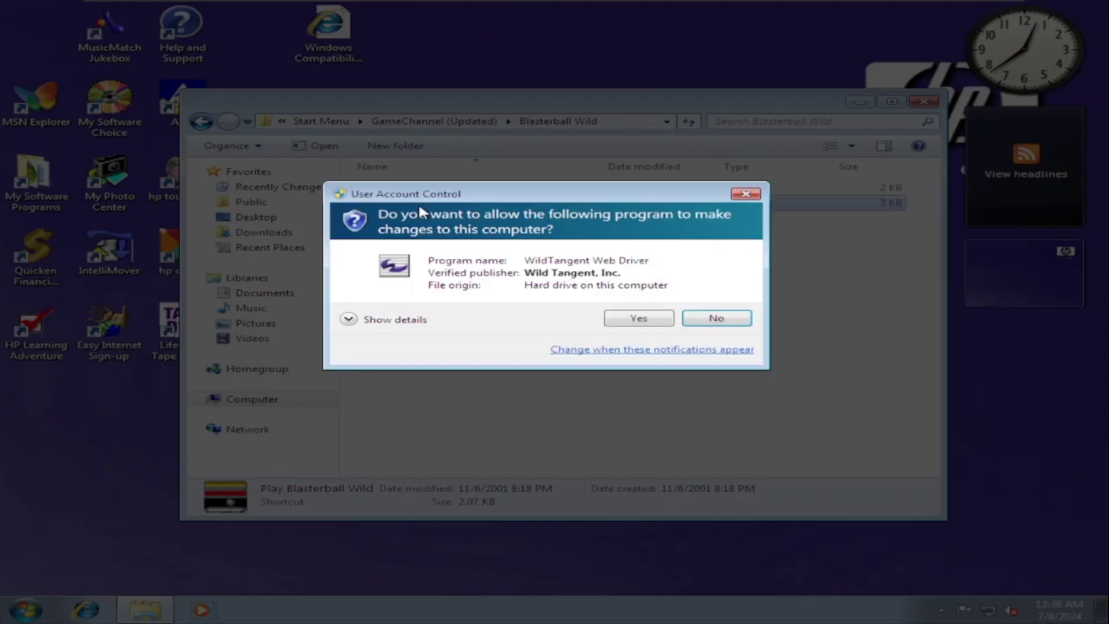
key(Return)
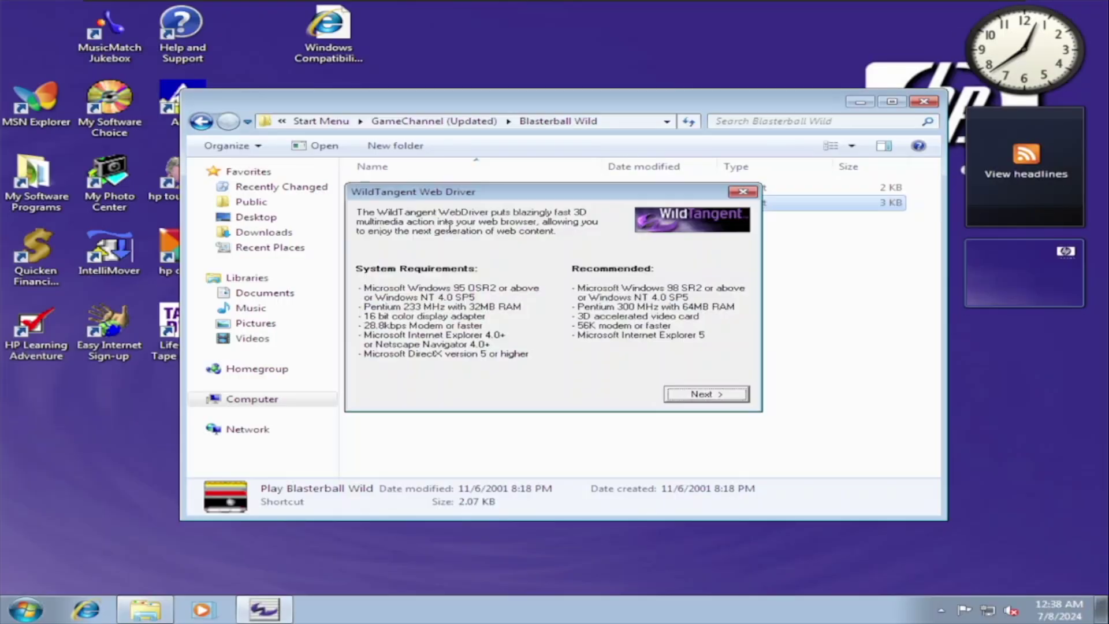
key(Return)
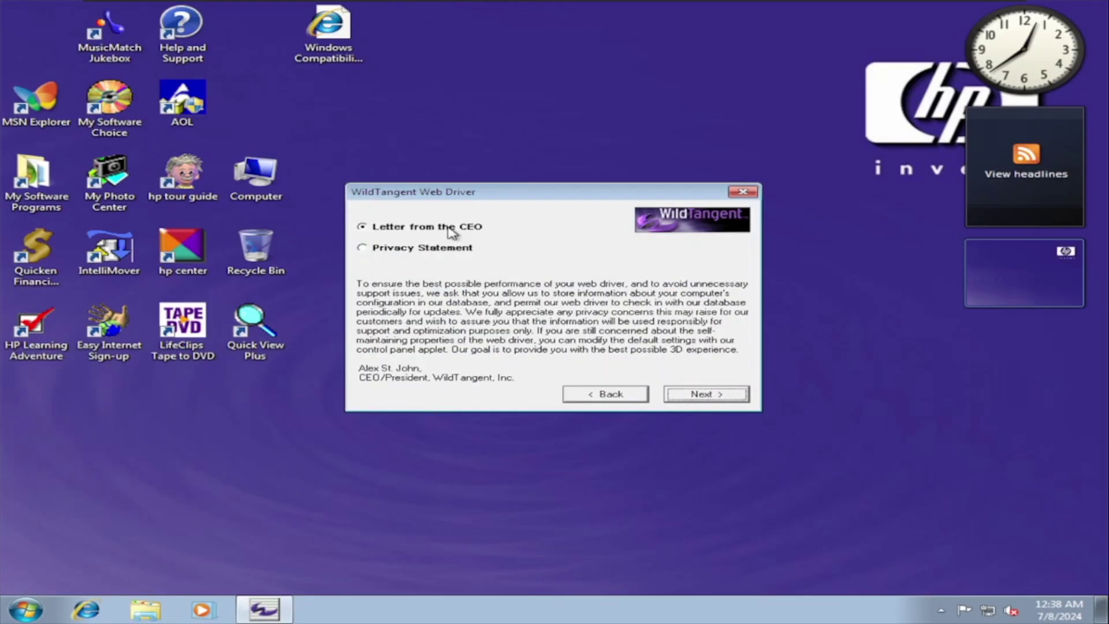
key(Return)
key(Return)
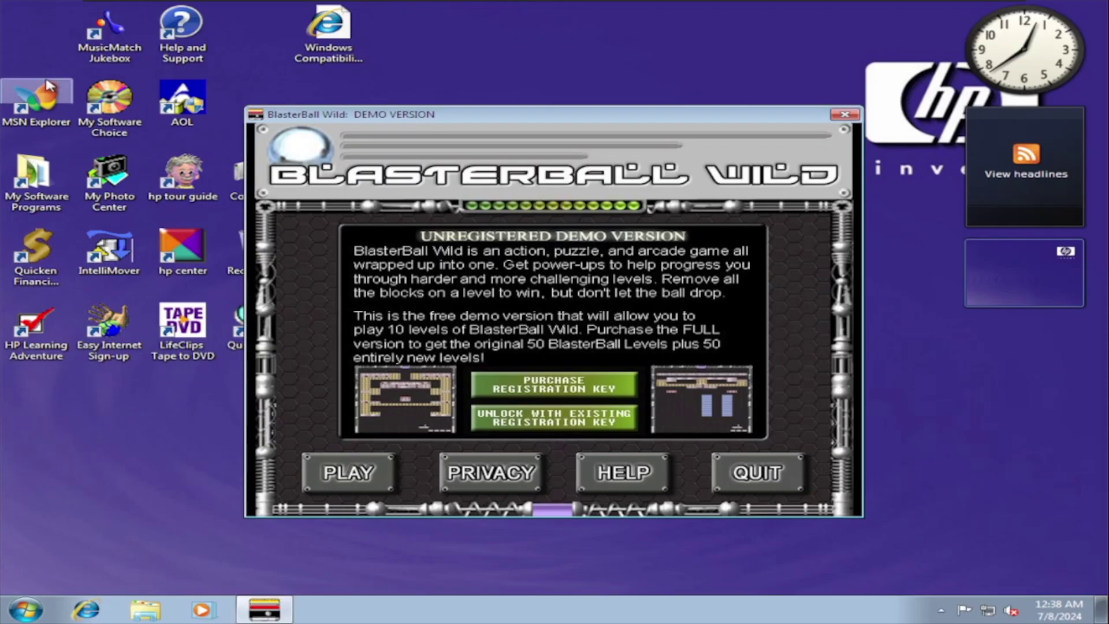
click(49, 86)
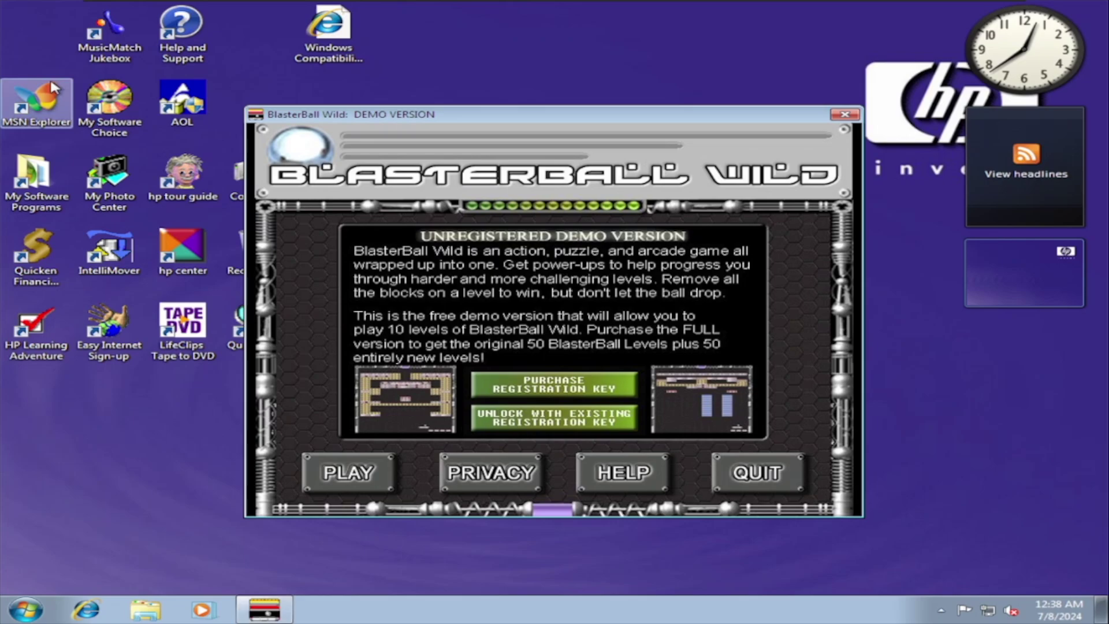
key(super)
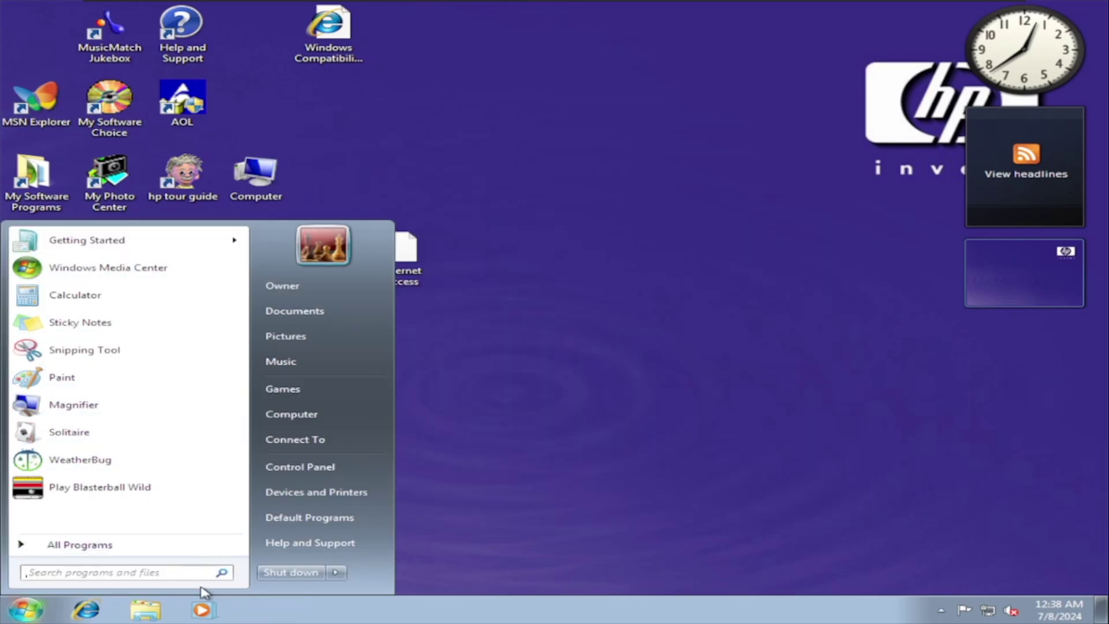
- Launch Move Your Stuff from All Programs and close the blank web page it opens
click(186, 545)
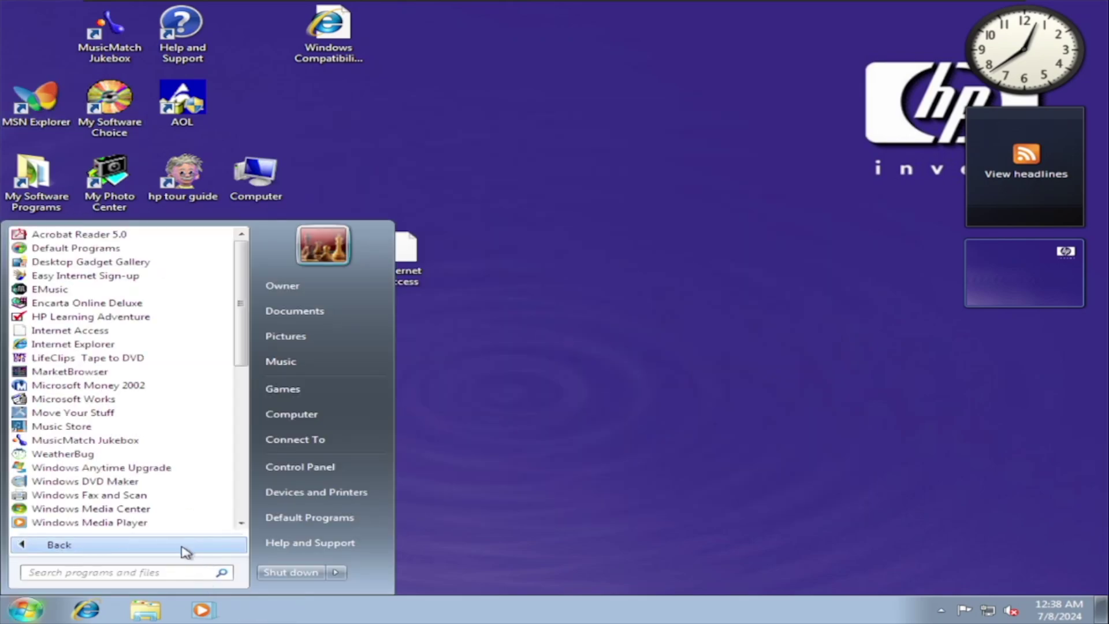
click(127, 413)
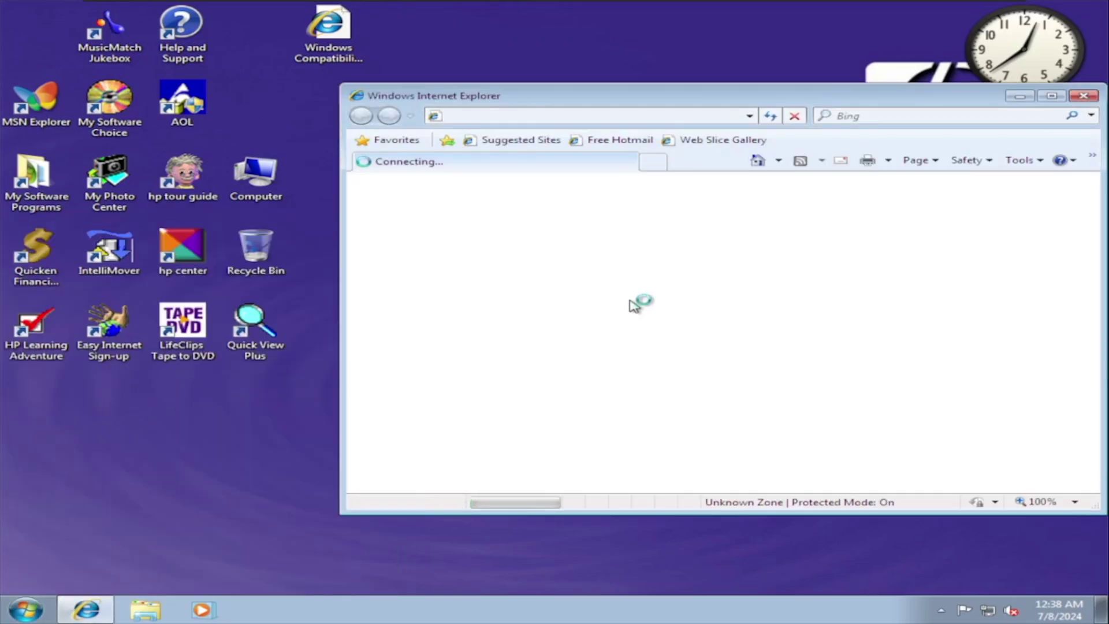
click(1086, 95)
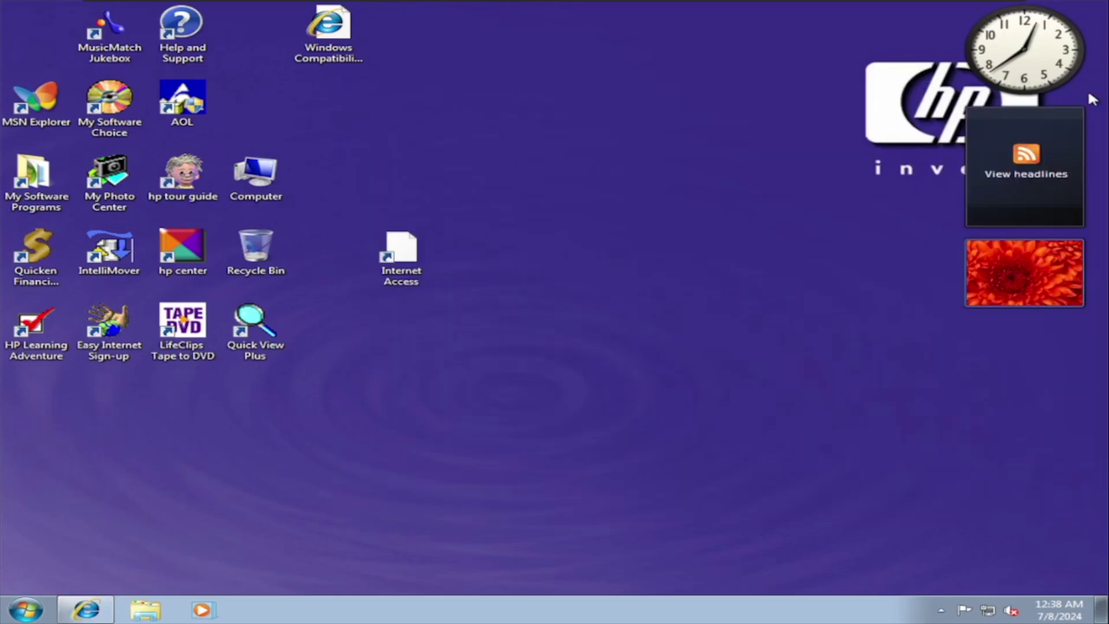
- Run MSN Explorer past its compatibility warning, declining to make it the default
double_click(42, 122)
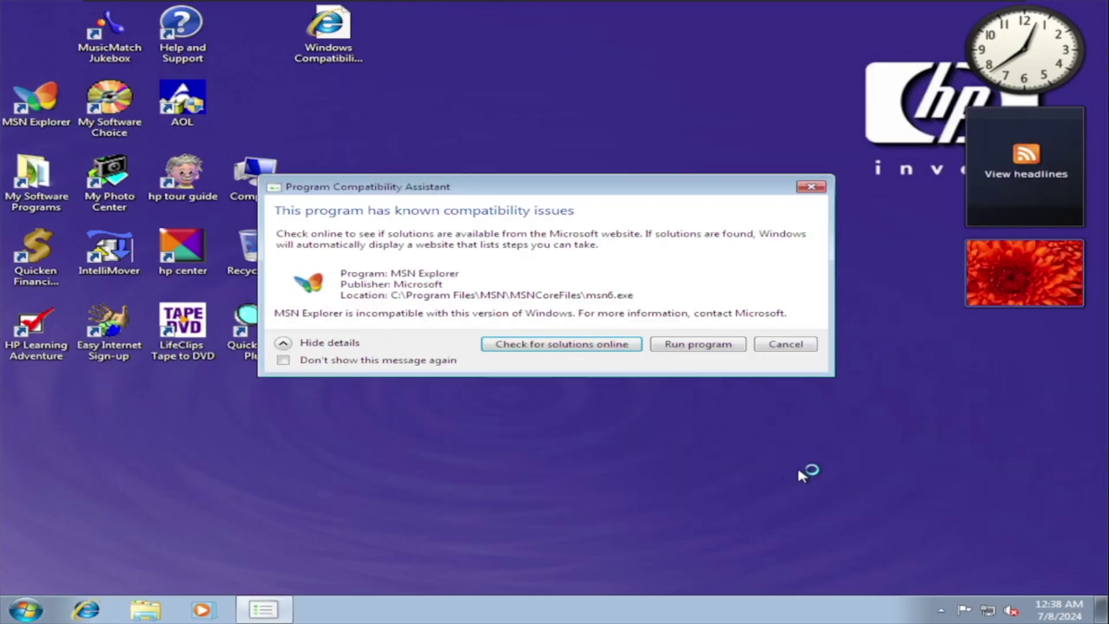
click(720, 345)
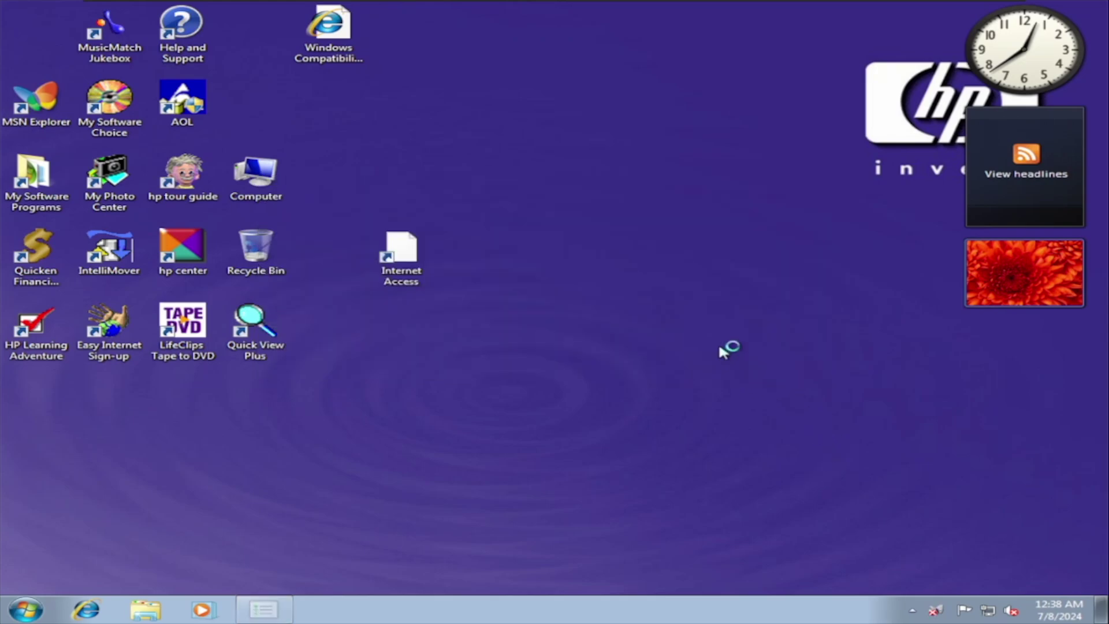
click(722, 352)
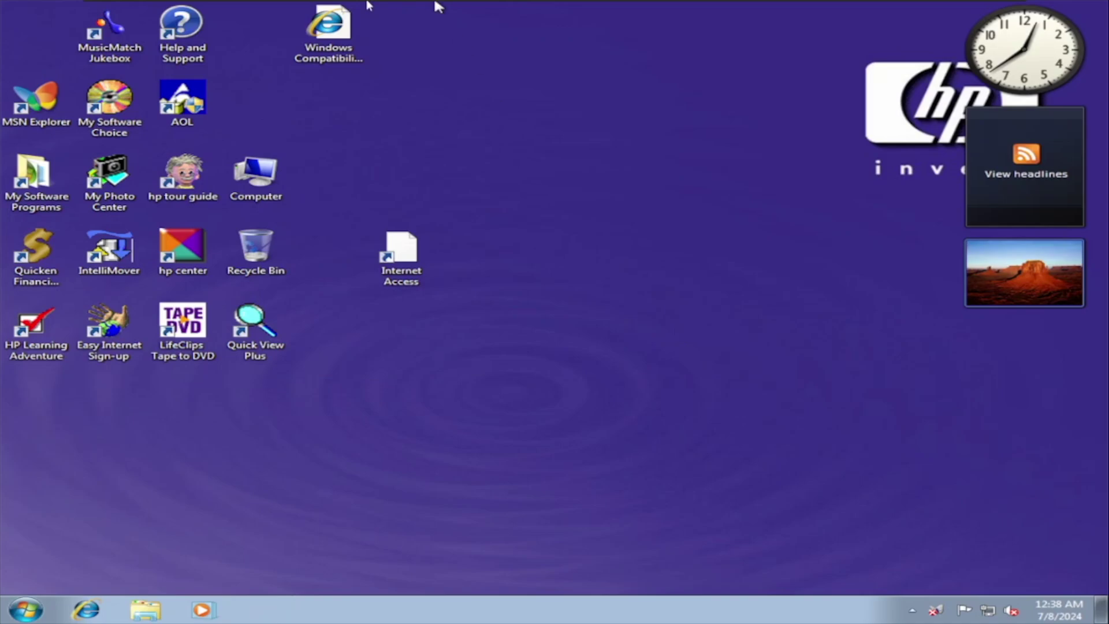
mouse_move(99, 4)
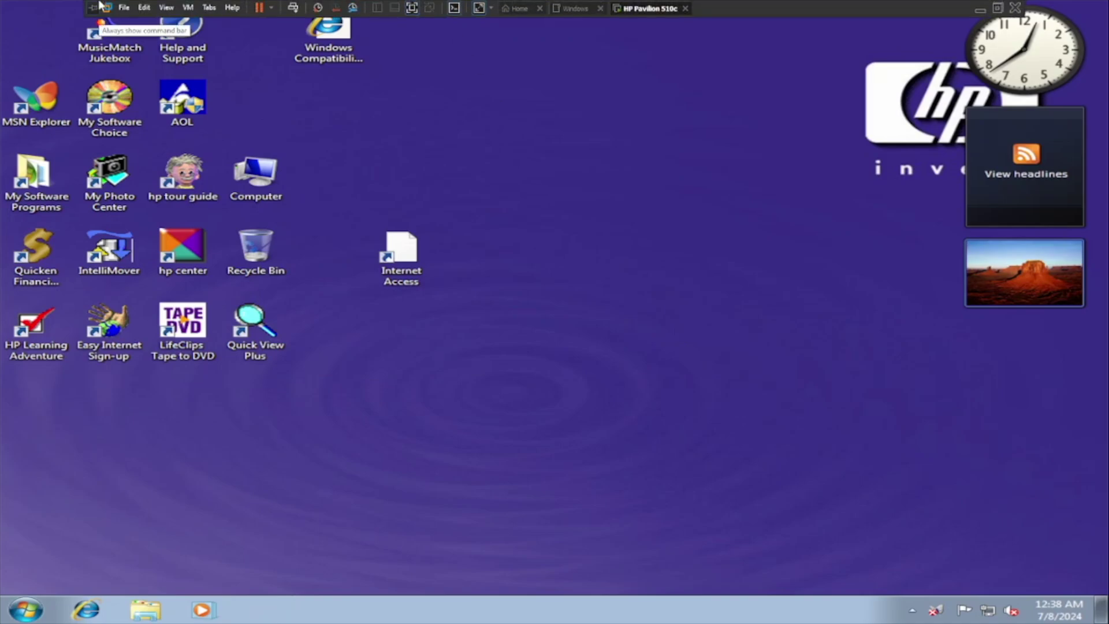
- Launch Windows 10 setup, enter the product key, accept the license and start installing
click(208, 8)
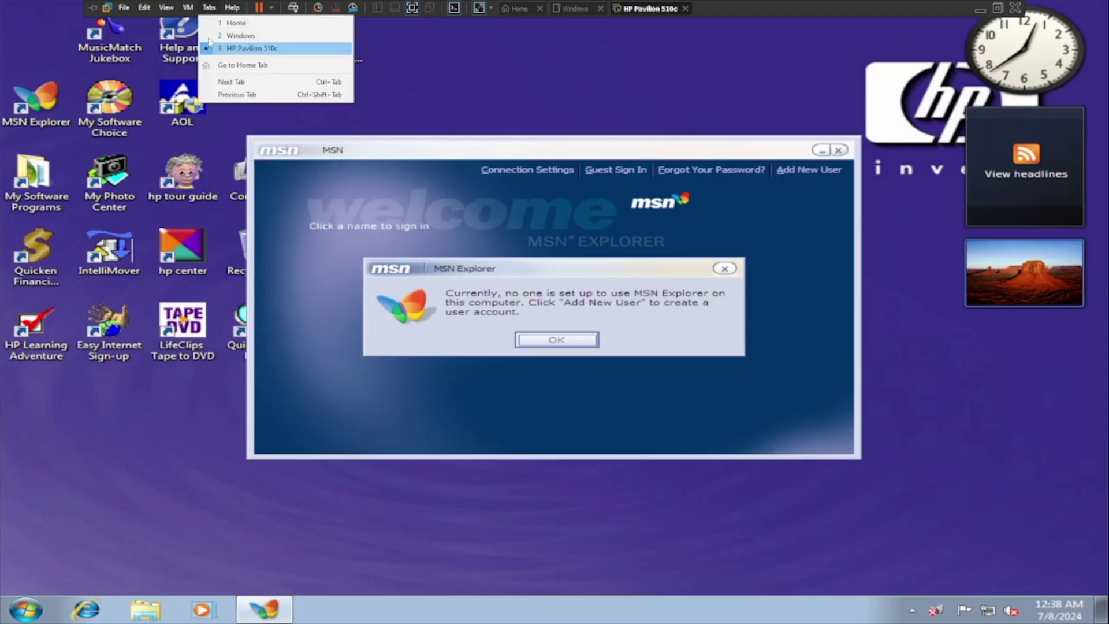
click(226, 150)
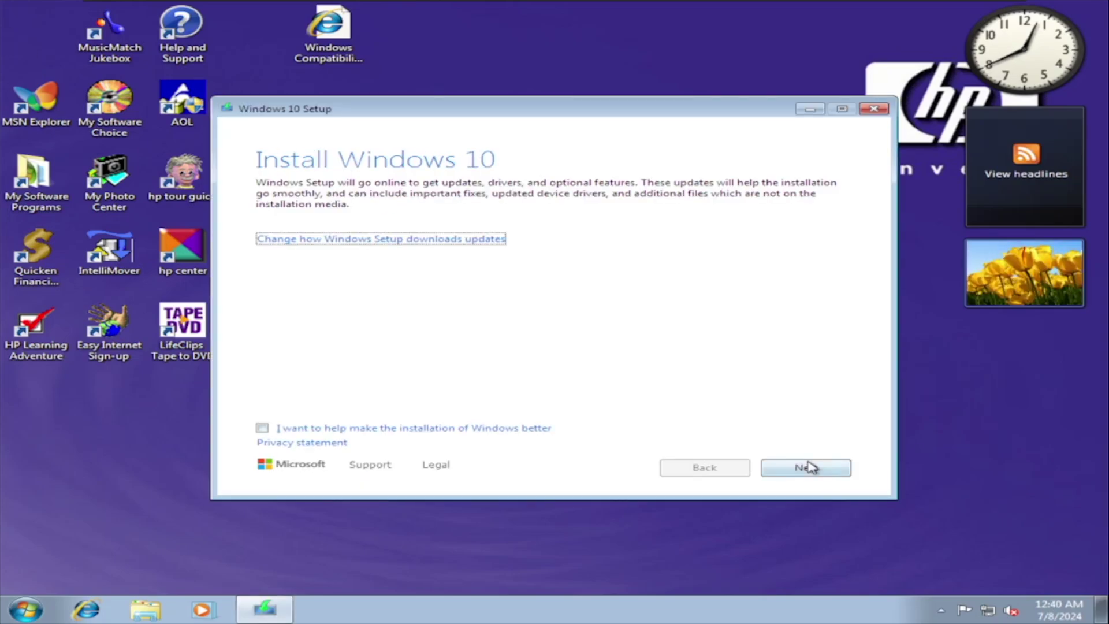
click(807, 468)
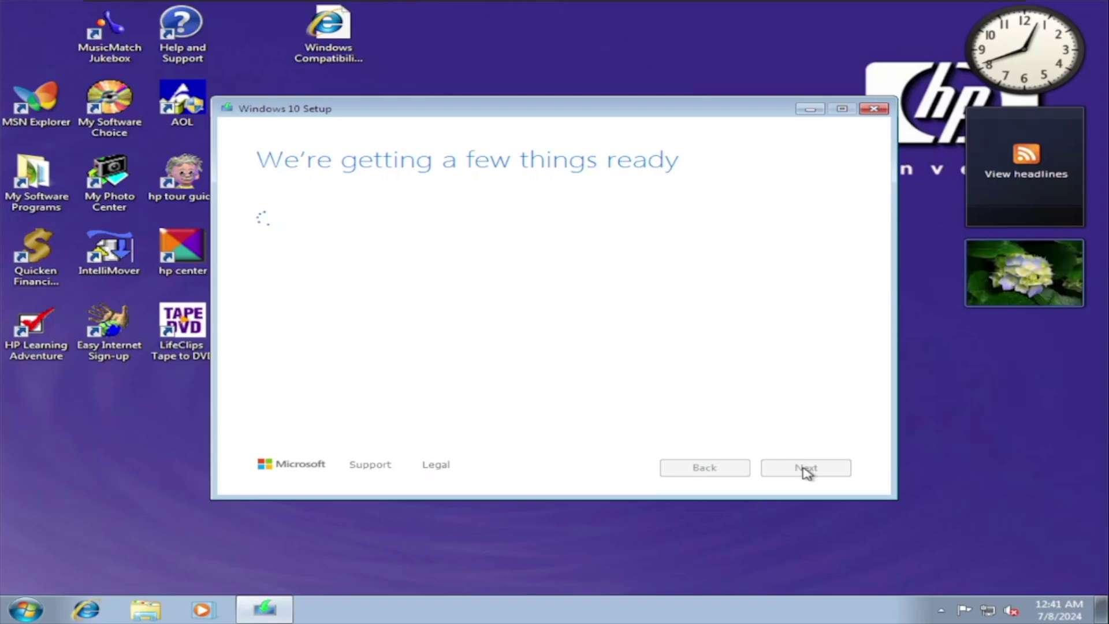
text(W269N-WFGWX-YVC9B-4J6C9-T83GX)
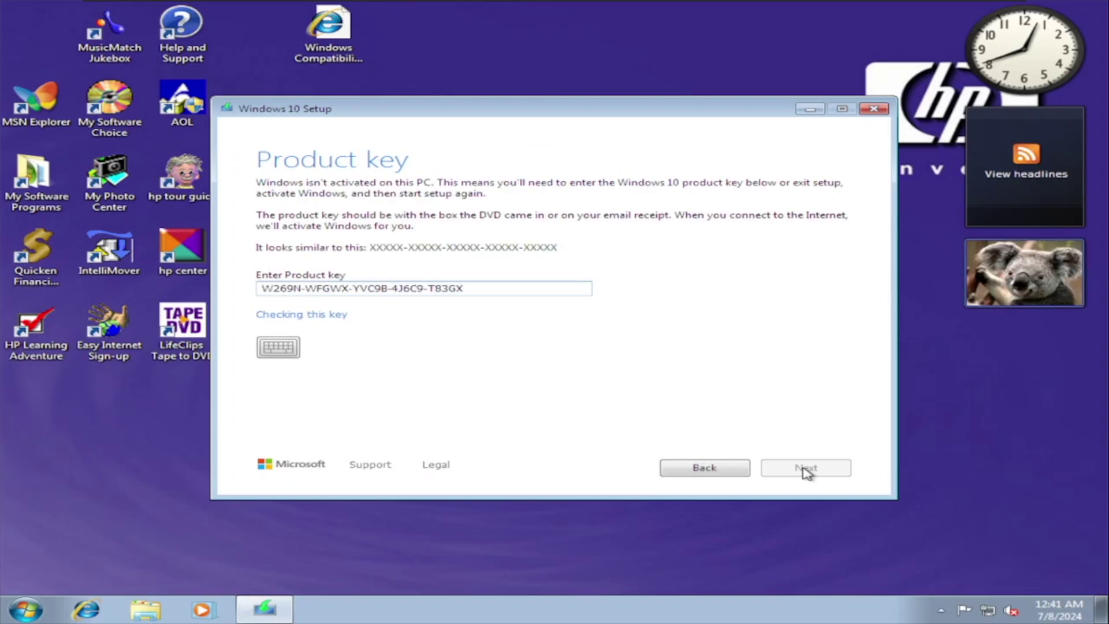
click(805, 468)
click(803, 466)
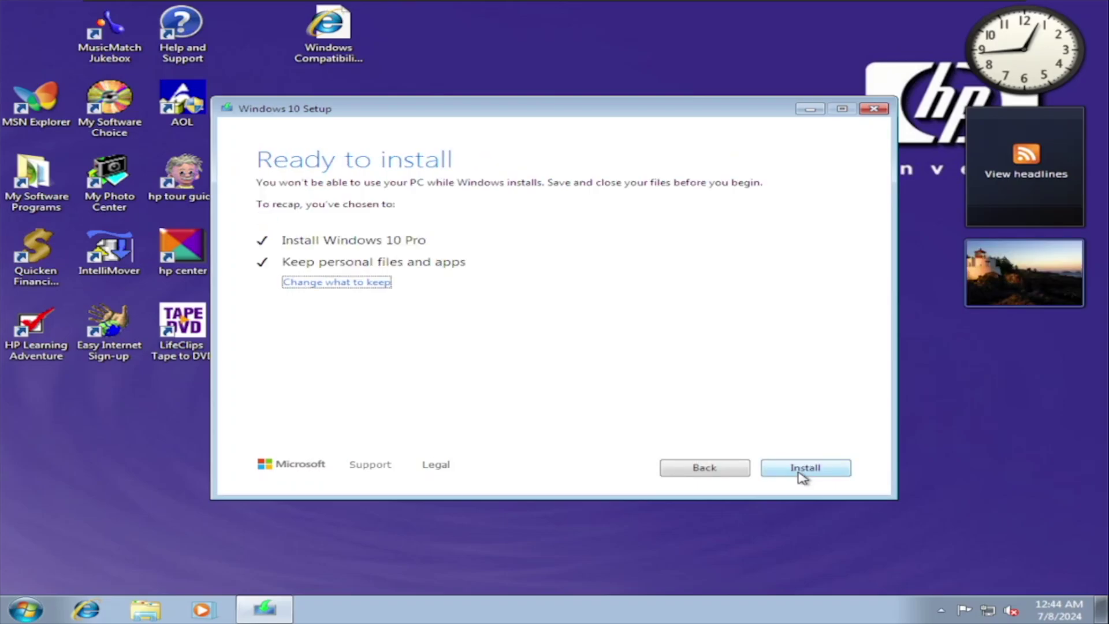
click(802, 475)
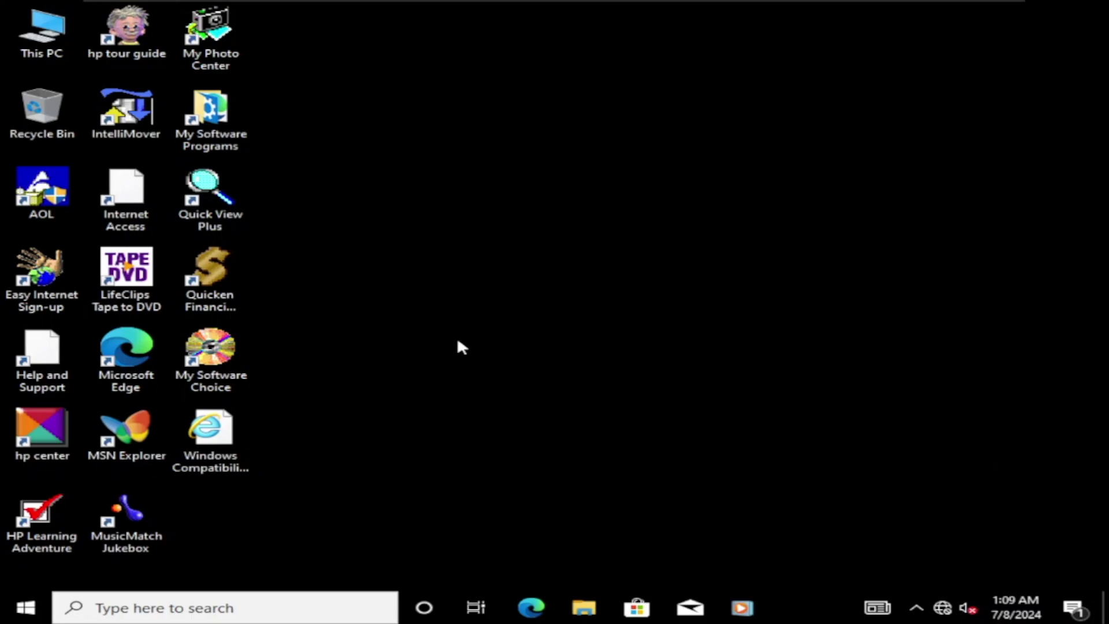
- Set the HPi1-1024 picture from Pictures as the desktop background and close File Explorer
key(super+e)
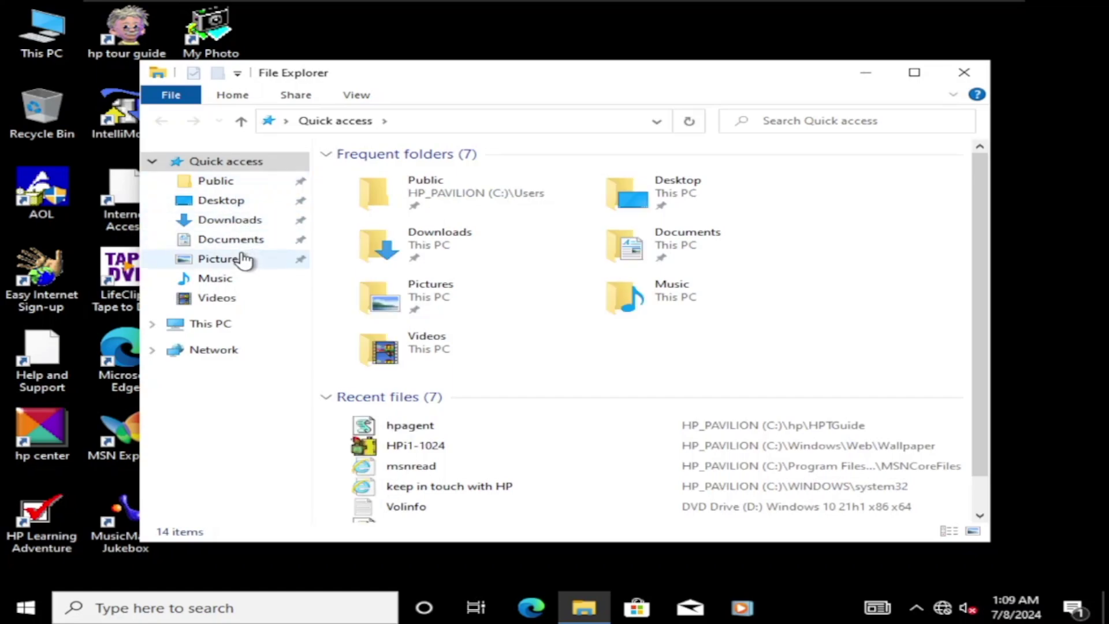
click(249, 259)
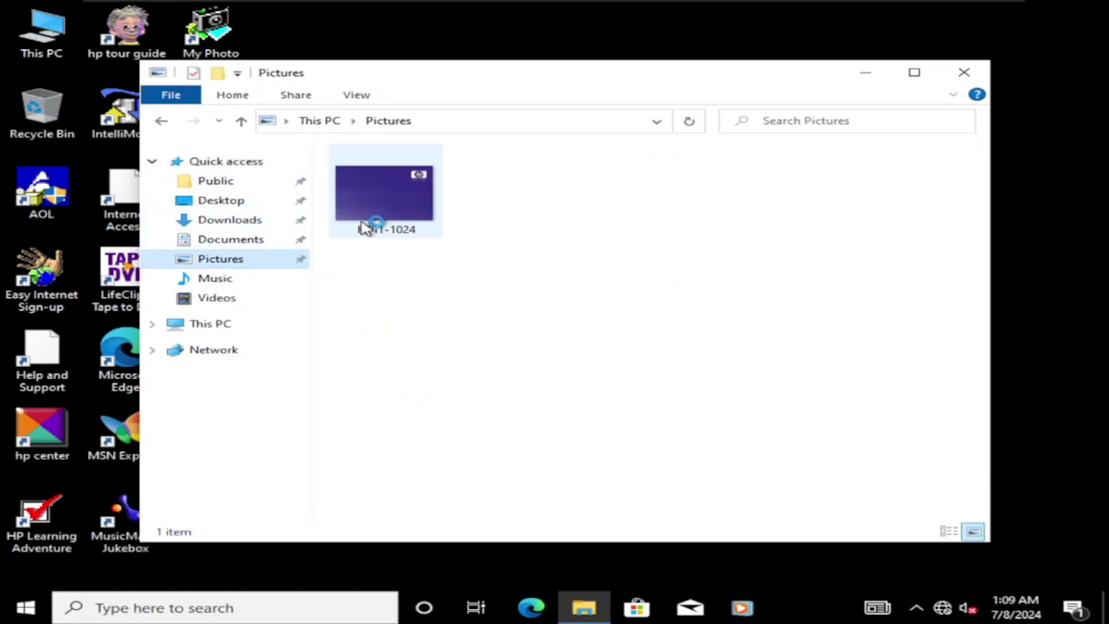
click(382, 200)
right_click(381, 200)
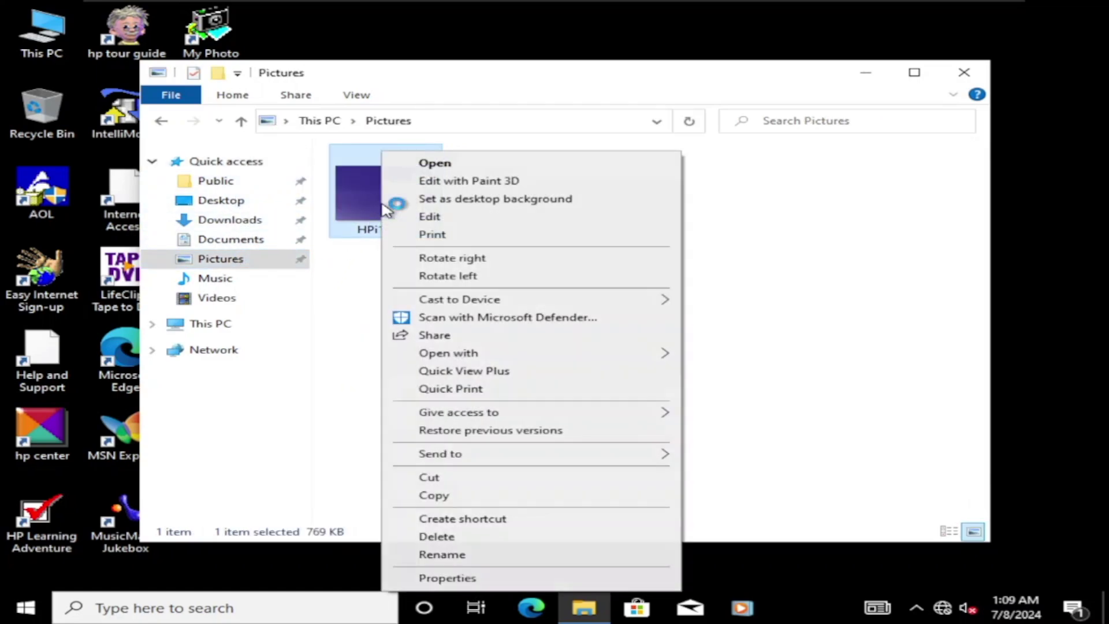
click(493, 199)
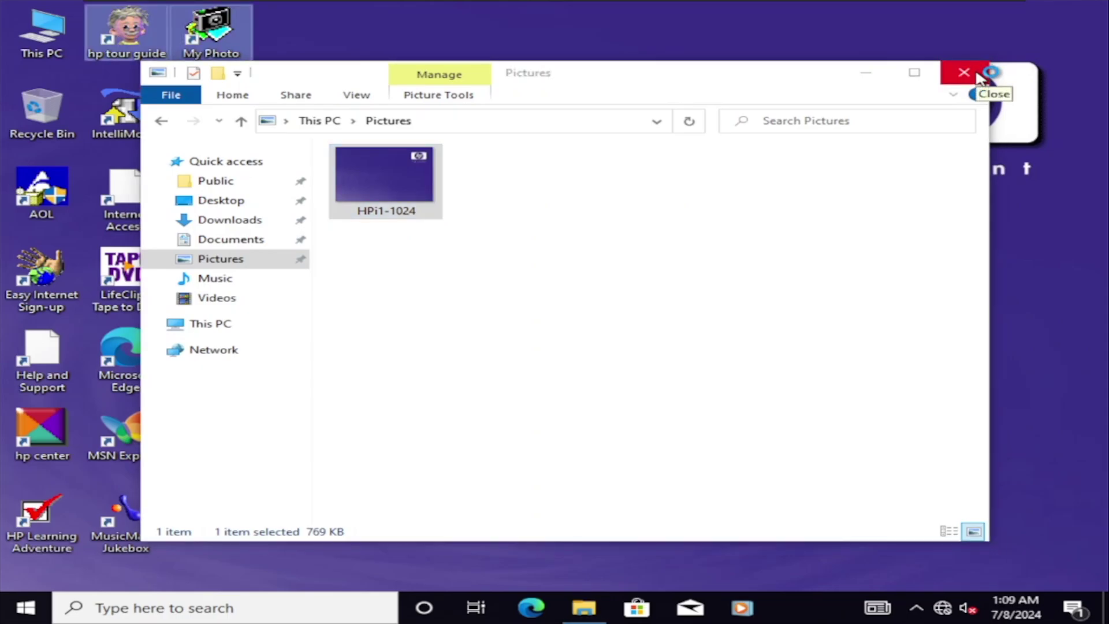
click(964, 73)
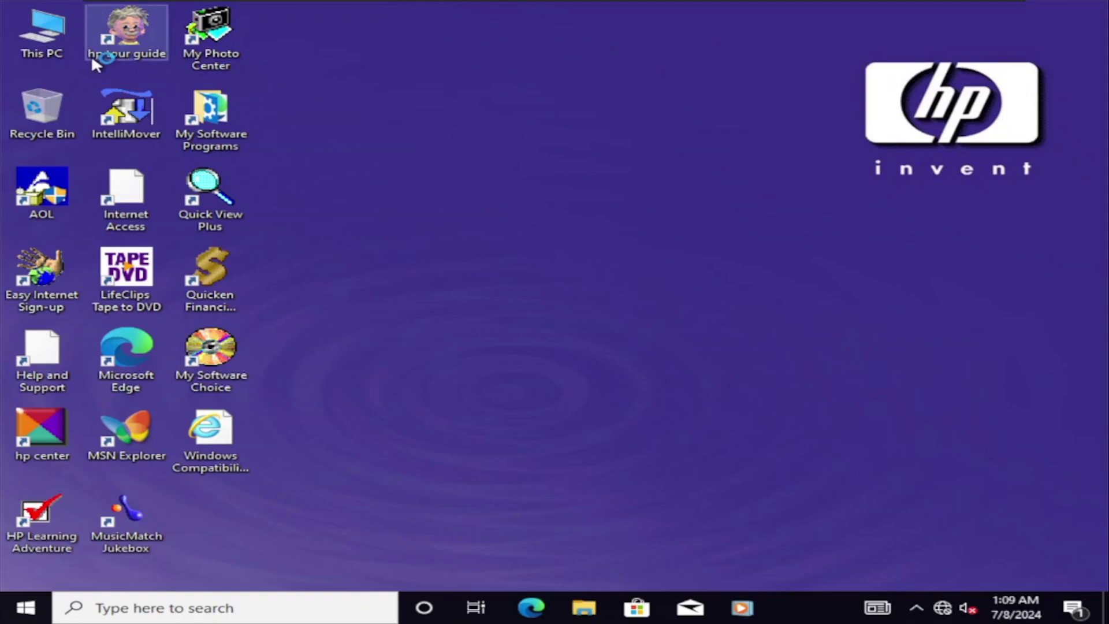
click(133, 50)
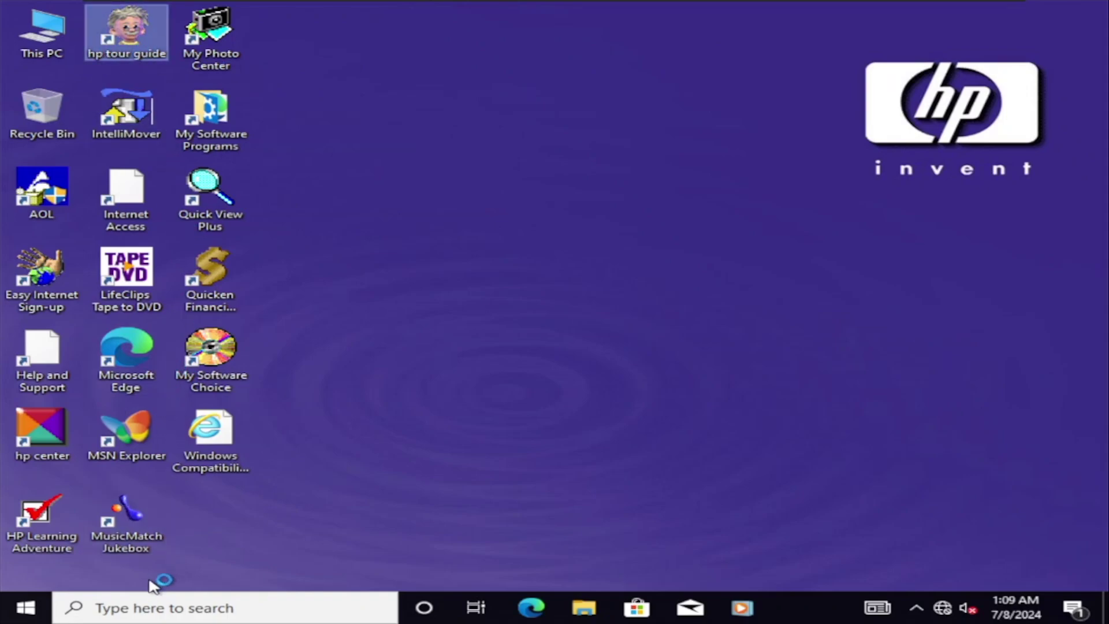
click(41, 430)
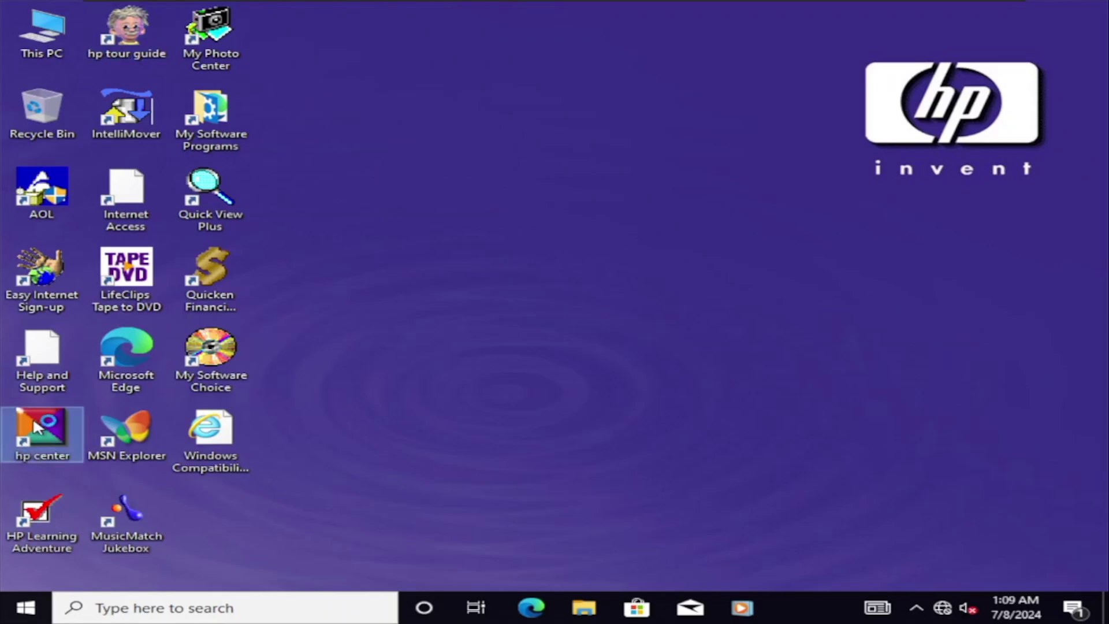
click(26, 606)
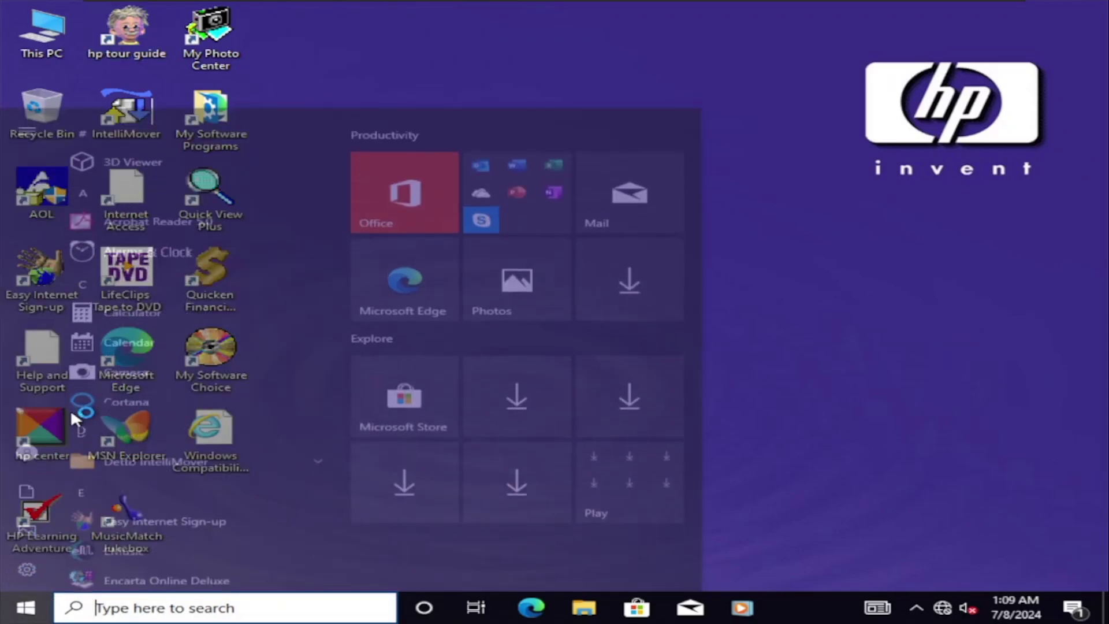
scroll(155, 361, down, 4)
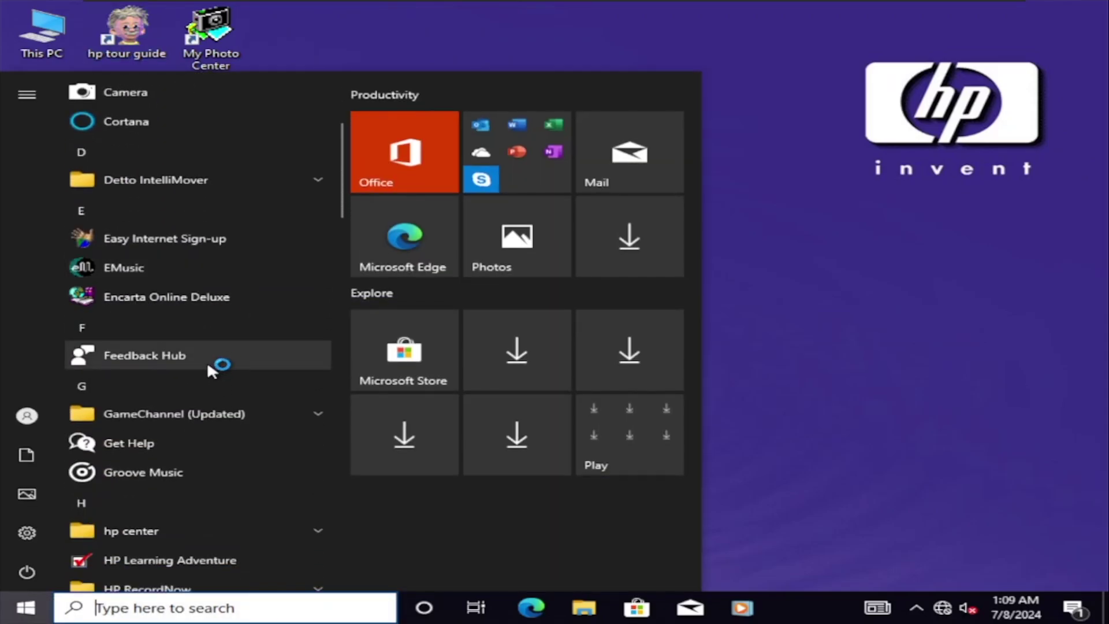
click(166, 295)
scroll(212, 324, down, 4)
scroll(211, 325, down, 5)
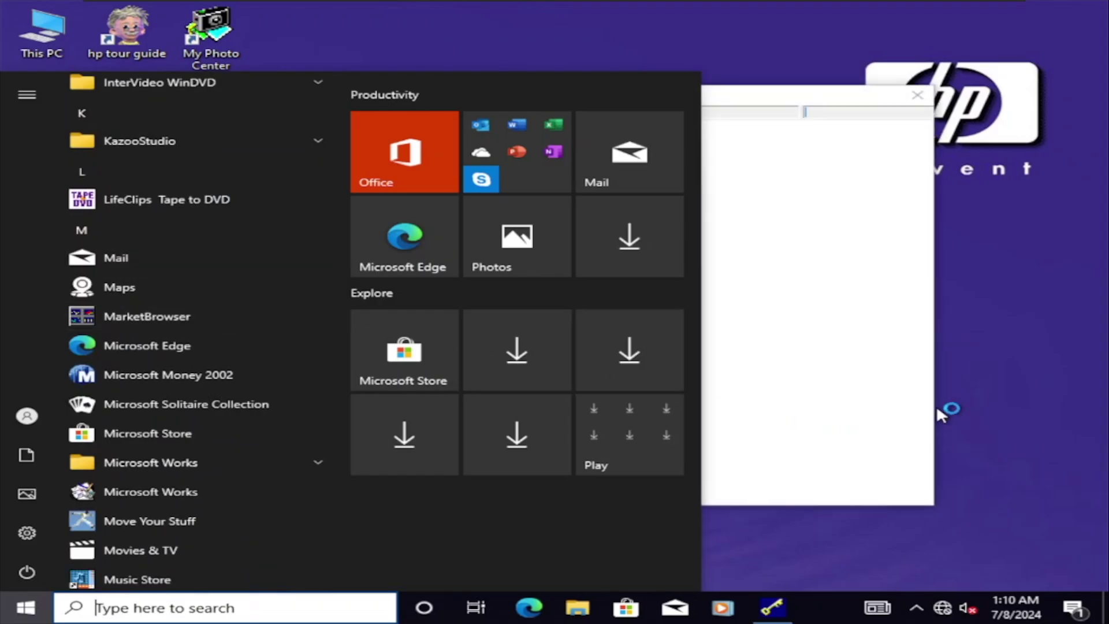
click(803, 365)
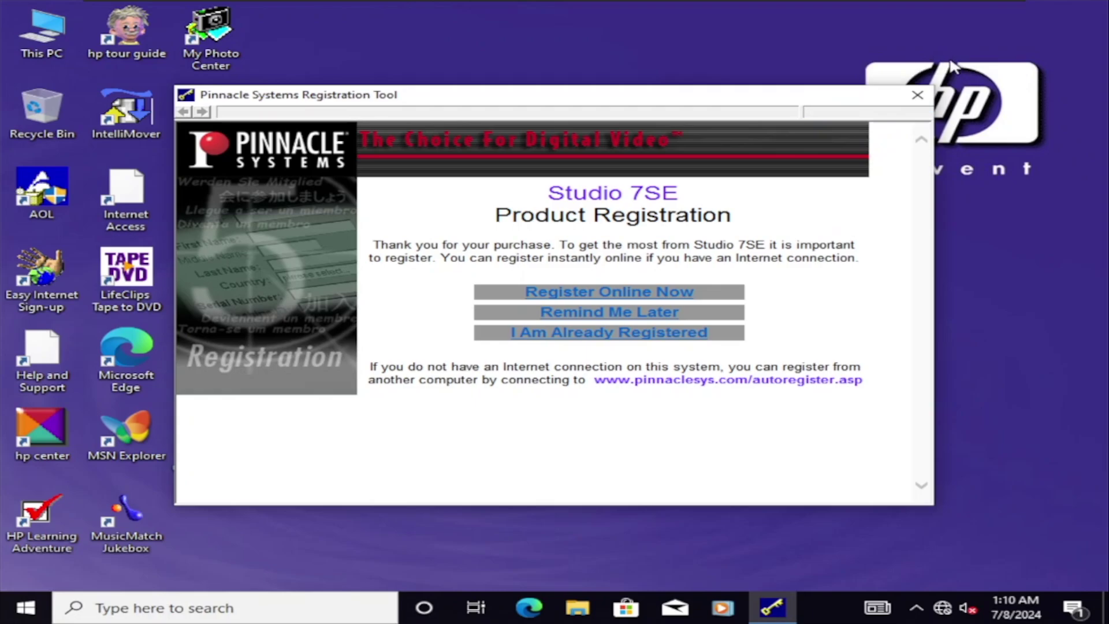
click(917, 95)
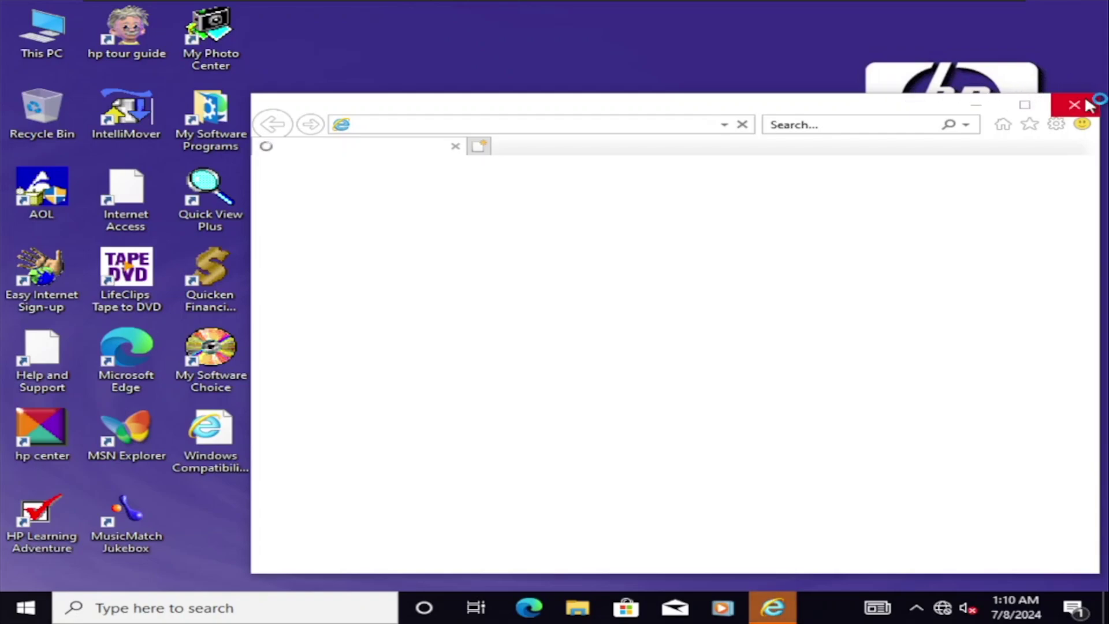
click(1074, 105)
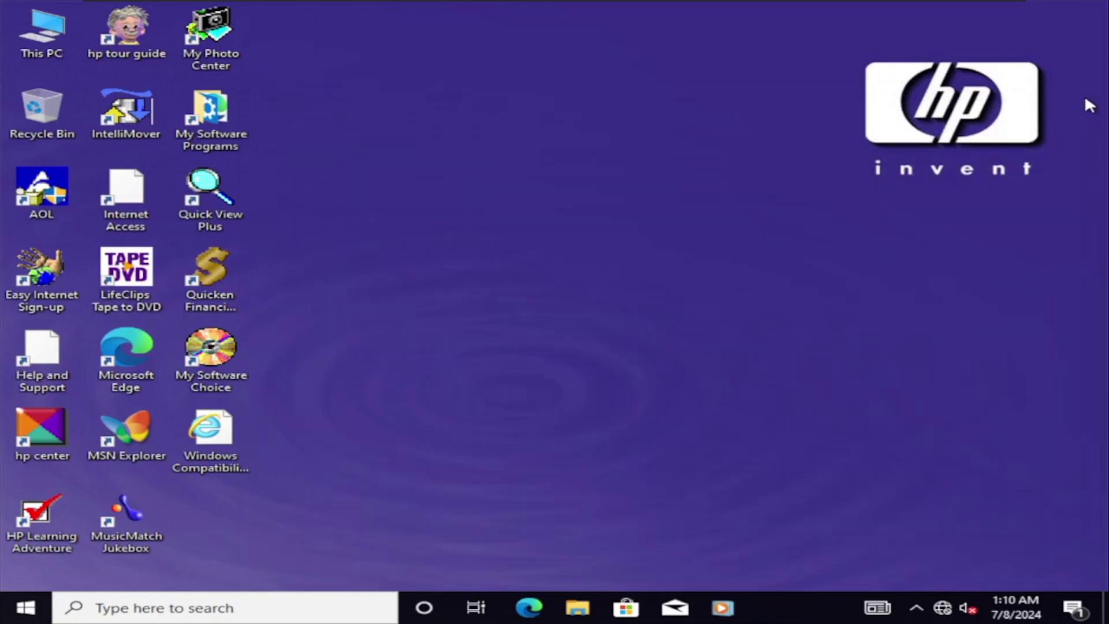